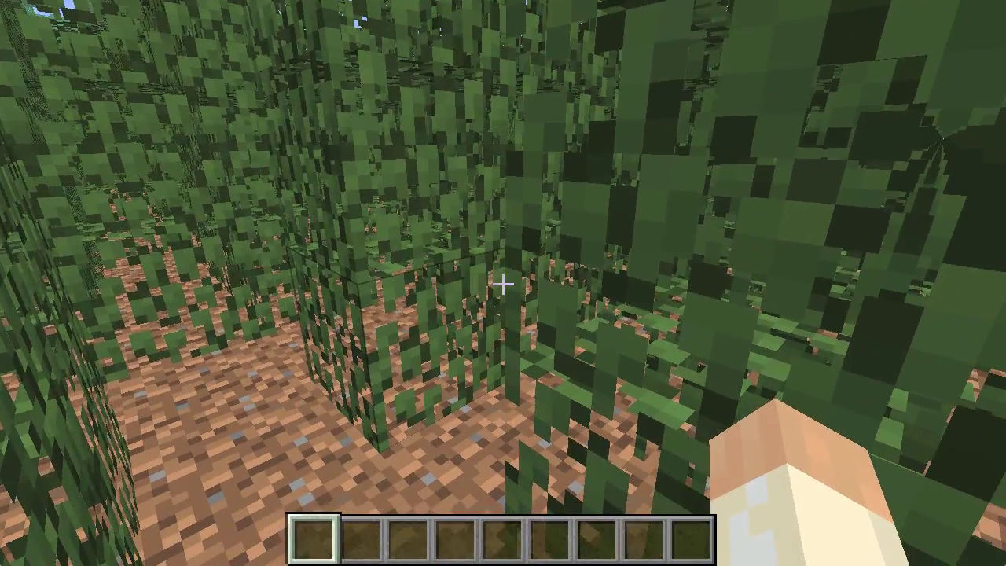
Step: Walk through the leaf-walled hedge maze to examine its corridors, turns and dead ends at ground level
{"action": "key", "text": "w"}
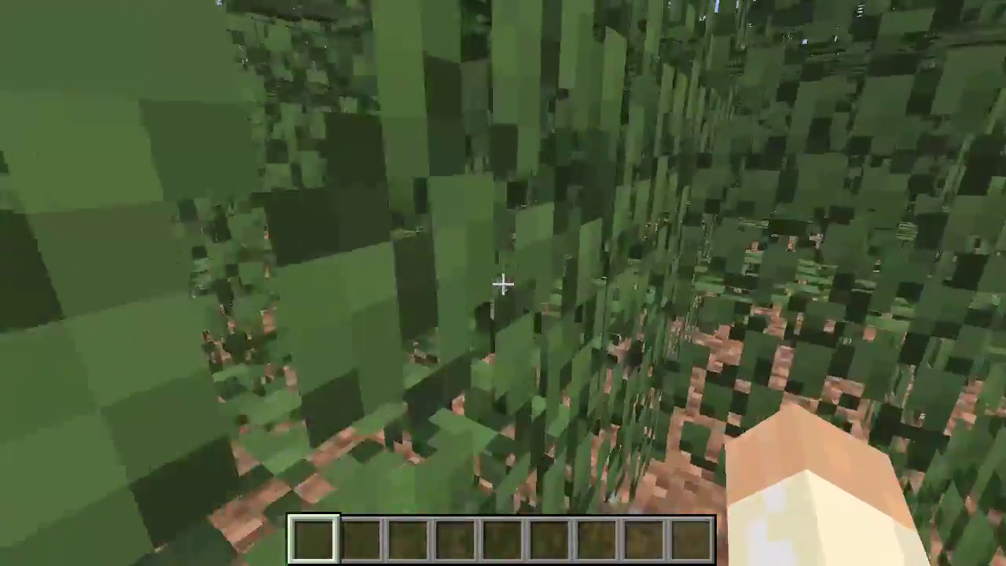
{"action": "key", "text": "w"}
{"action": "key", "text": "w"}
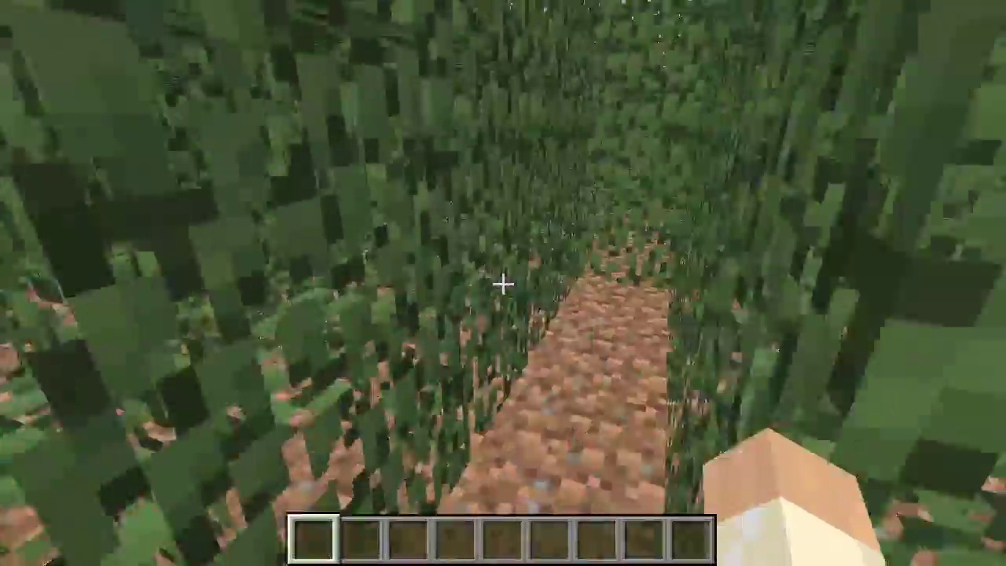
{"action": "key", "text": "w"}
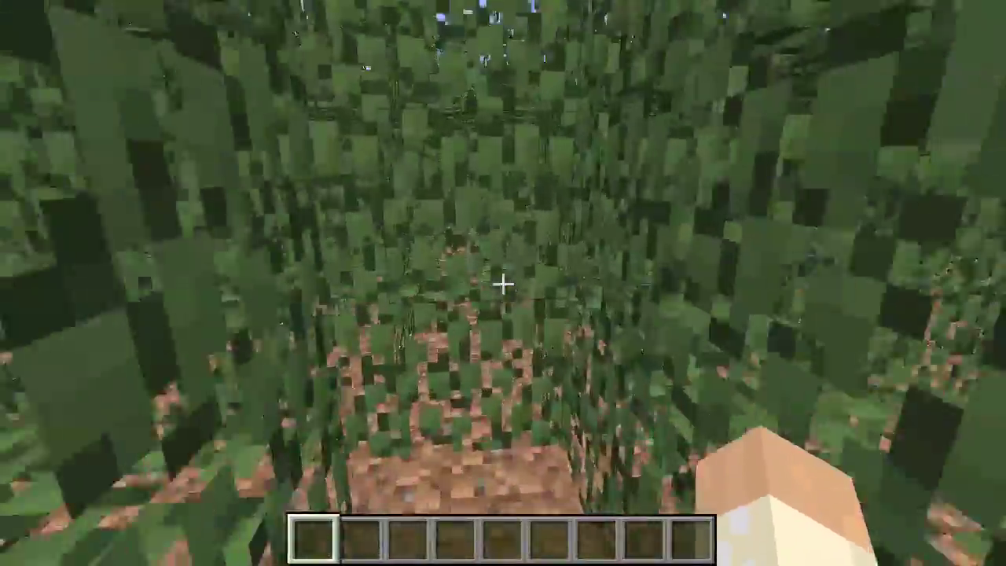
{"action": "key", "text": "w"}
{"action": "key", "text": "w"}
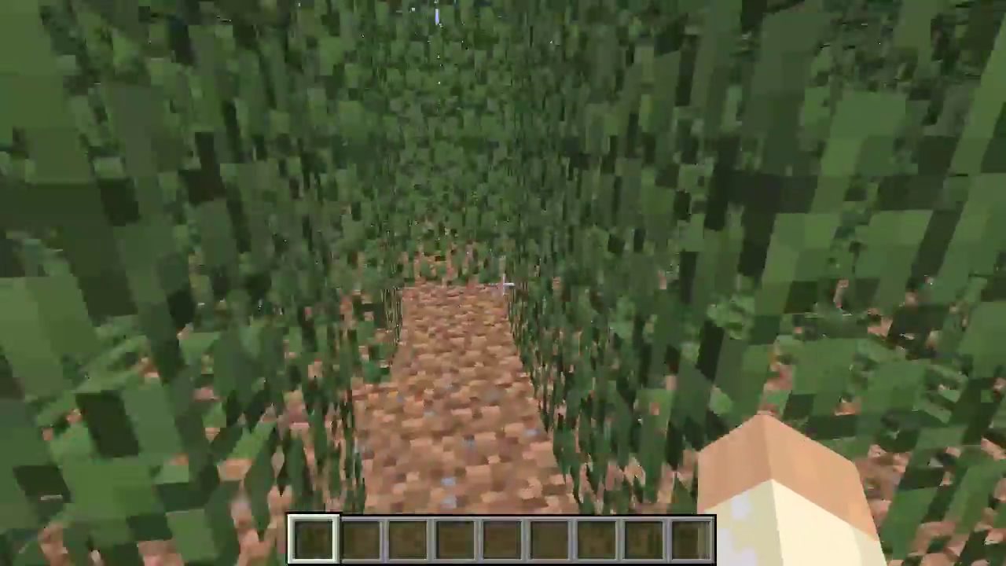
{"action": "key", "text": "w"}
{"action": "key", "text": "w"}
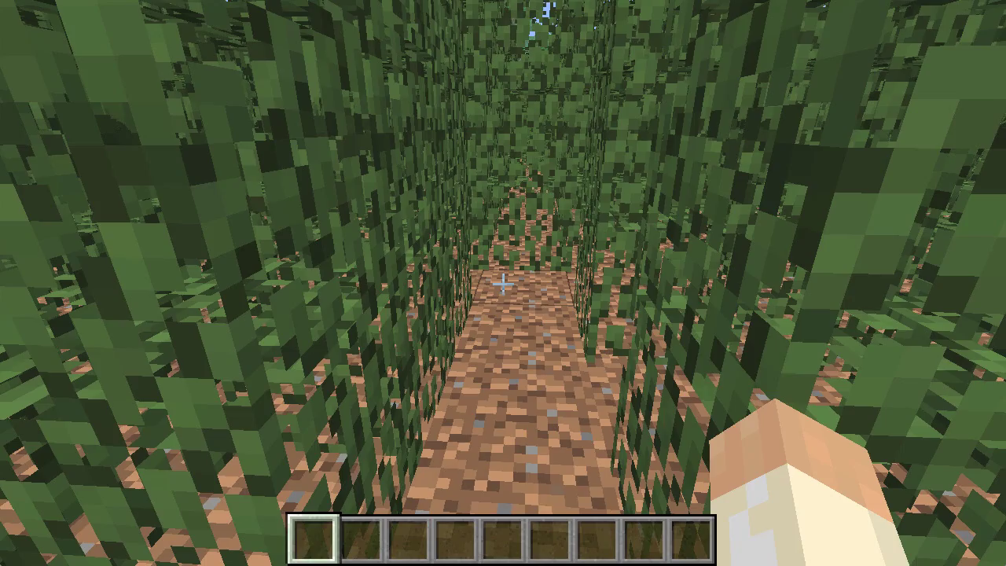
{"action": "key", "text": "w"}
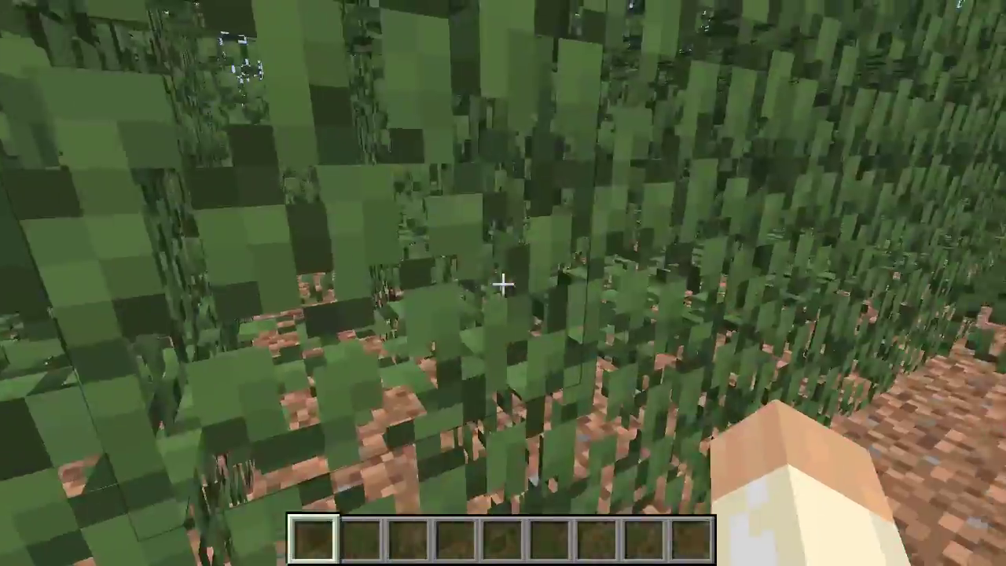
{"action": "key", "text": "w"}
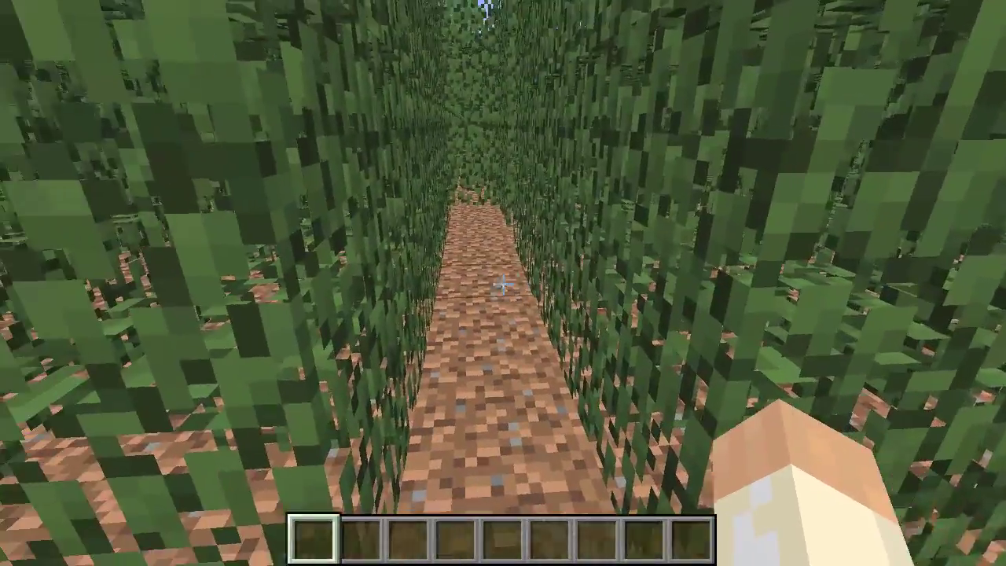
{"action": "key", "text": "w"}
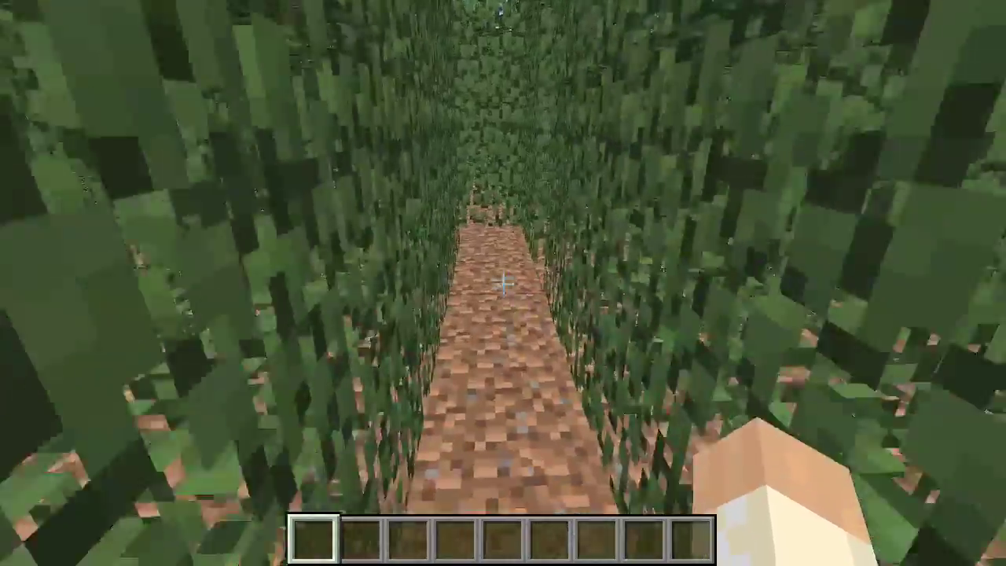
{"action": "key", "text": "w"}
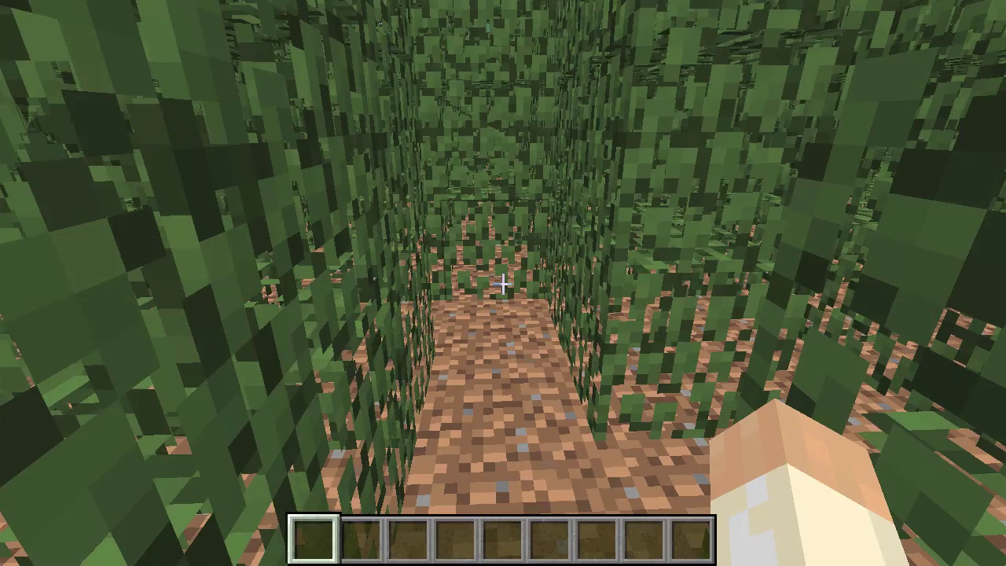
{"action": "key", "text": "w"}
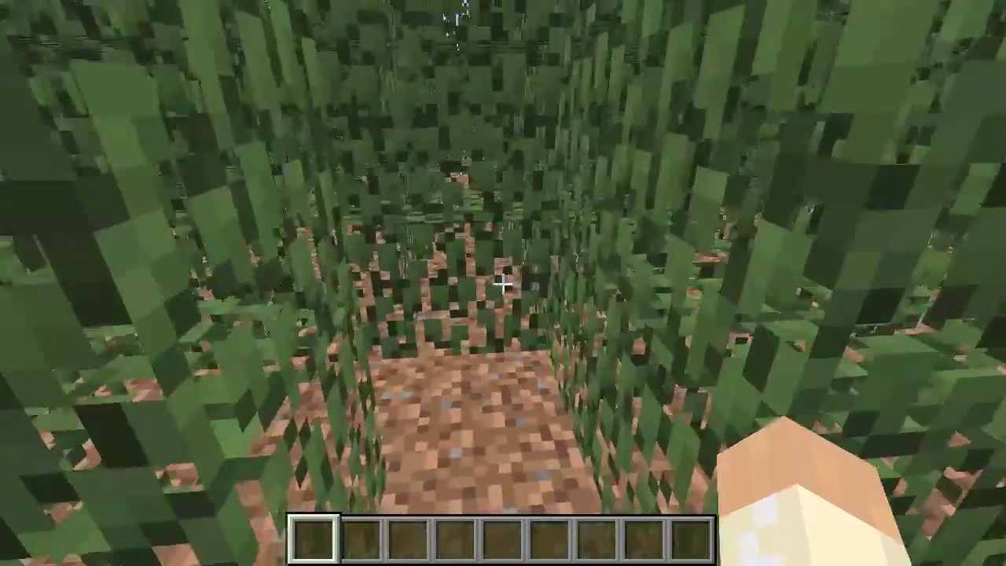
{"action": "key", "text": "w"}
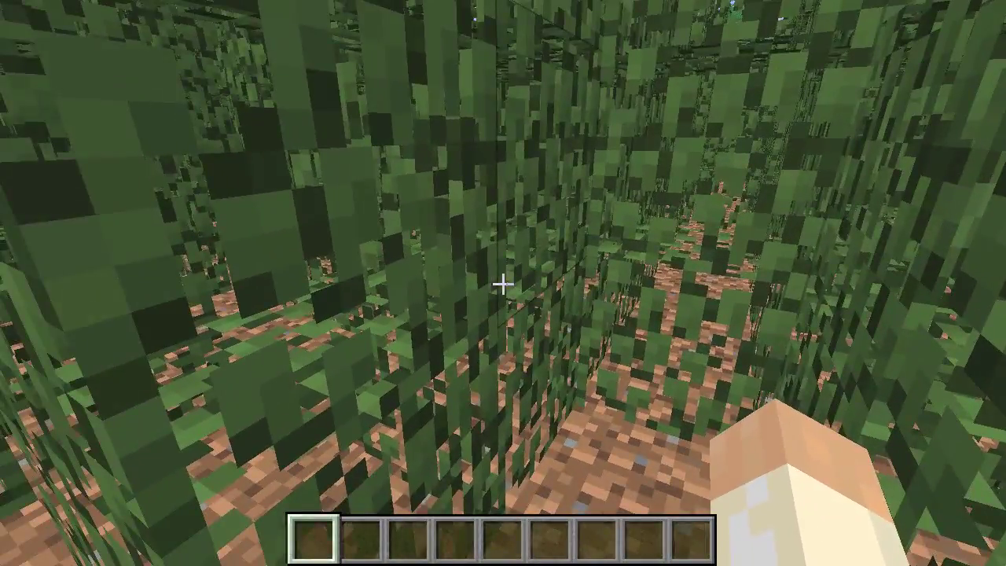
{"action": "key", "text": "w"}
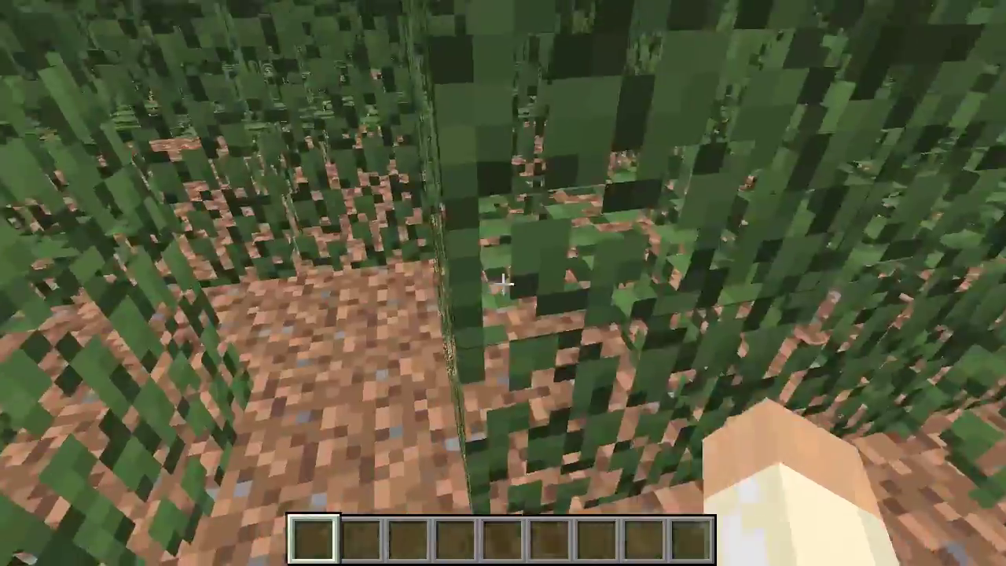
{"action": "key", "text": "w"}
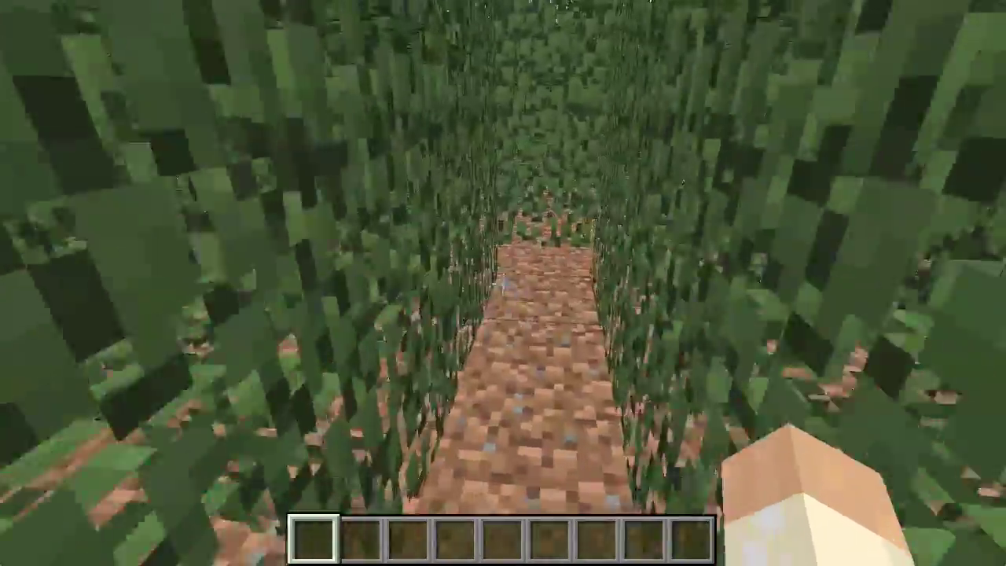
{"action": "key", "text": "w"}
{"action": "key", "text": "w"}
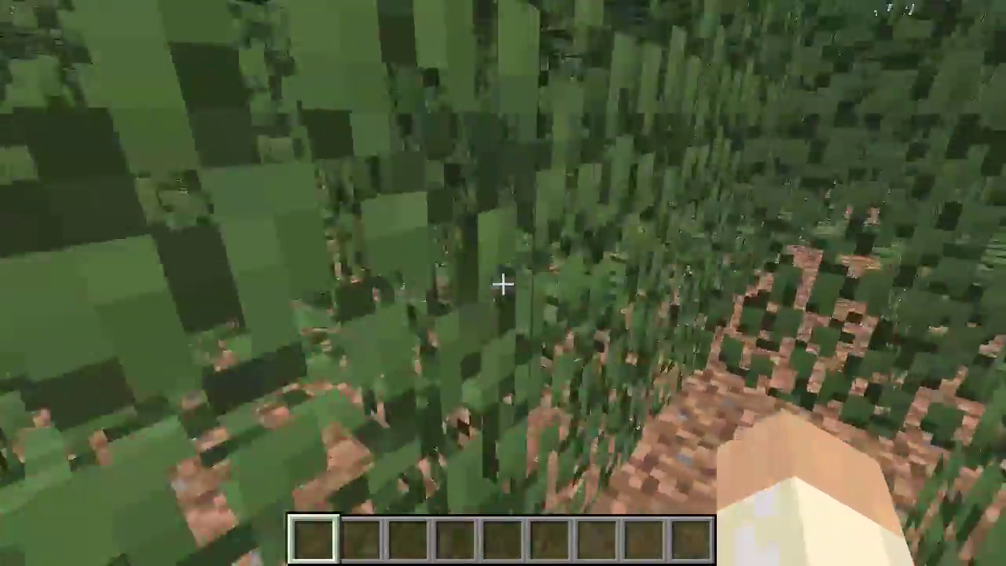
Step: Fly up over the hedge maze to examine its overall layout and extent from above
{"action": "key", "text": "space"}
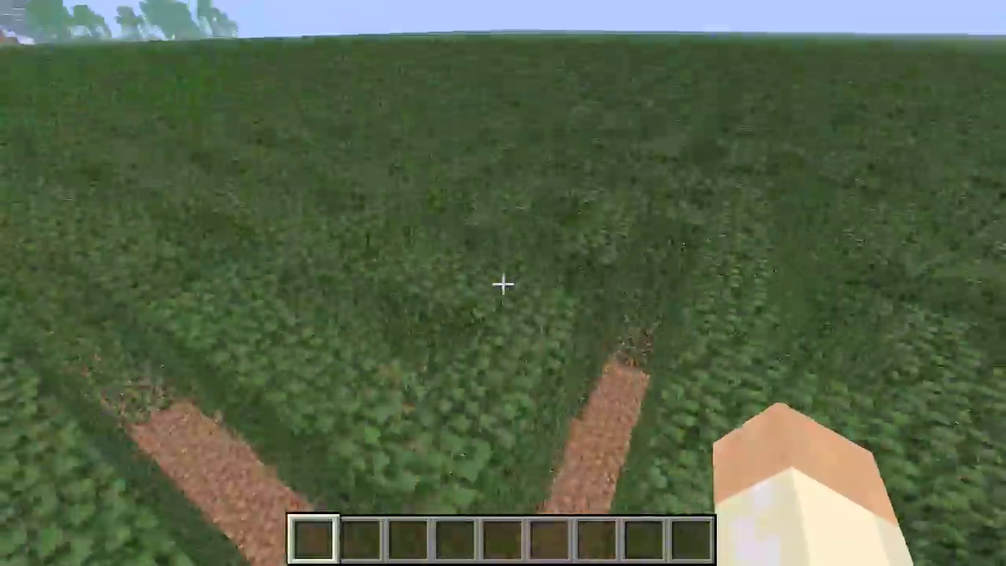
{"action": "key", "text": "space"}
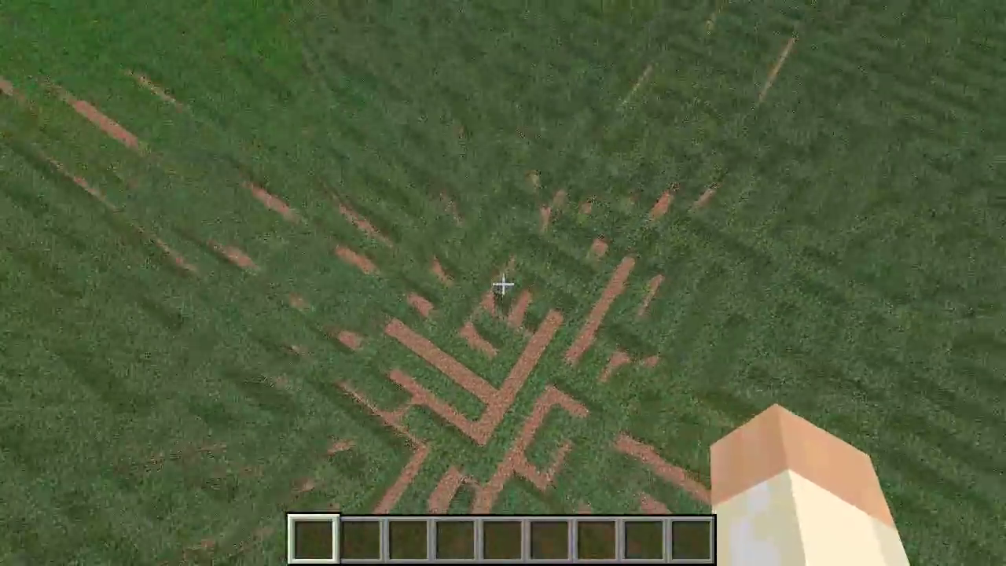
{"action": "key", "text": "w"}
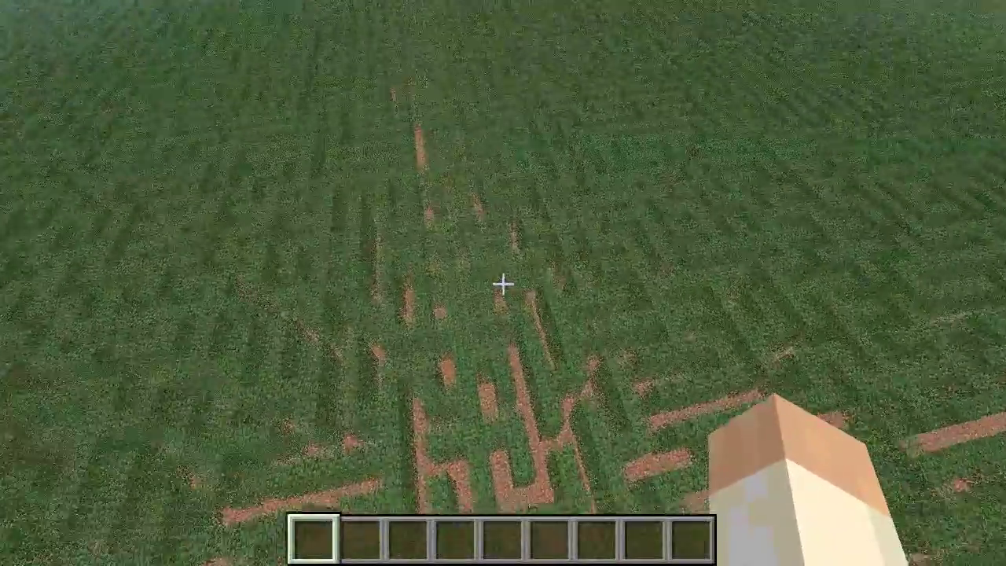
{"action": "key", "text": "shift"}
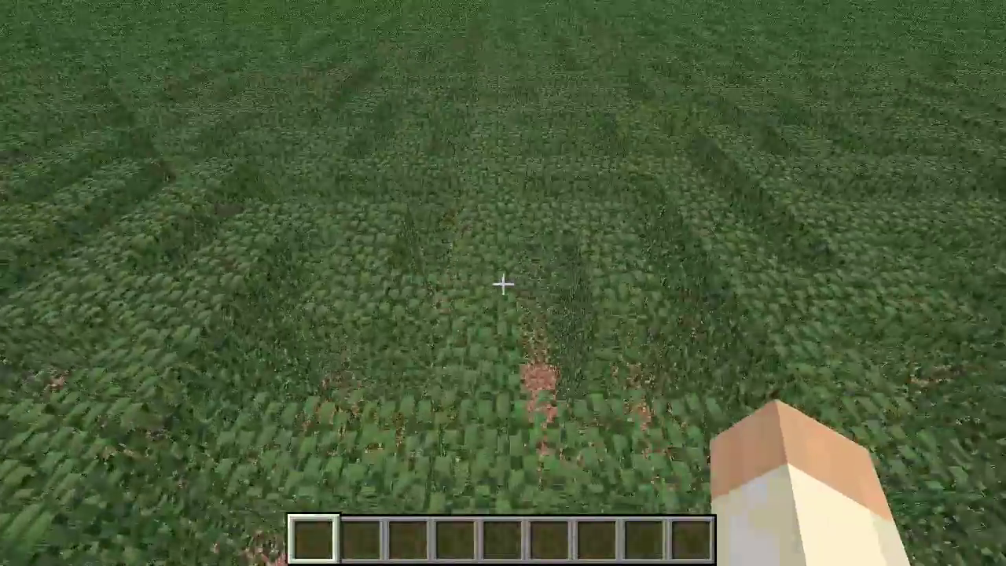
{"action": "key", "text": "w"}
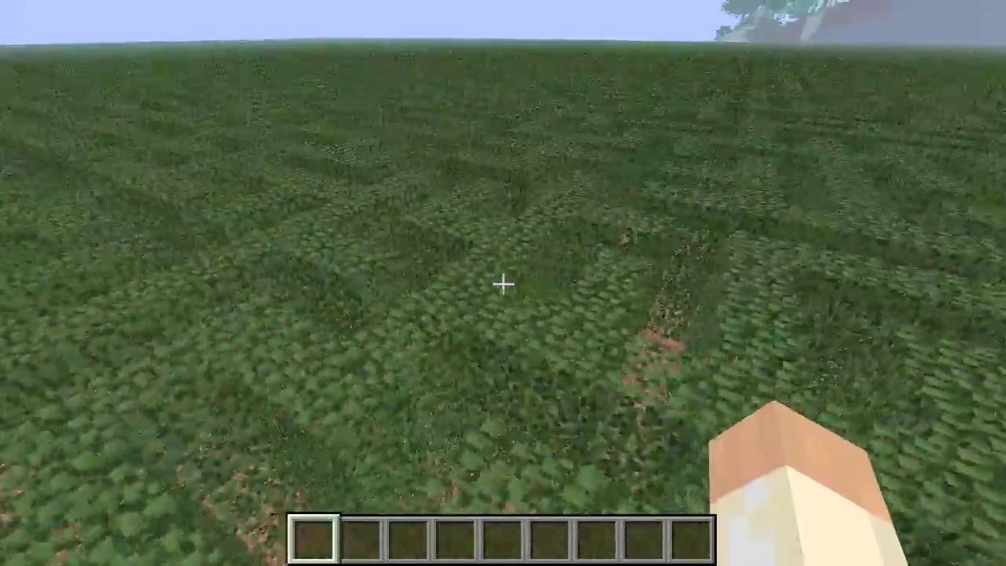
{"action": "key", "text": "w"}
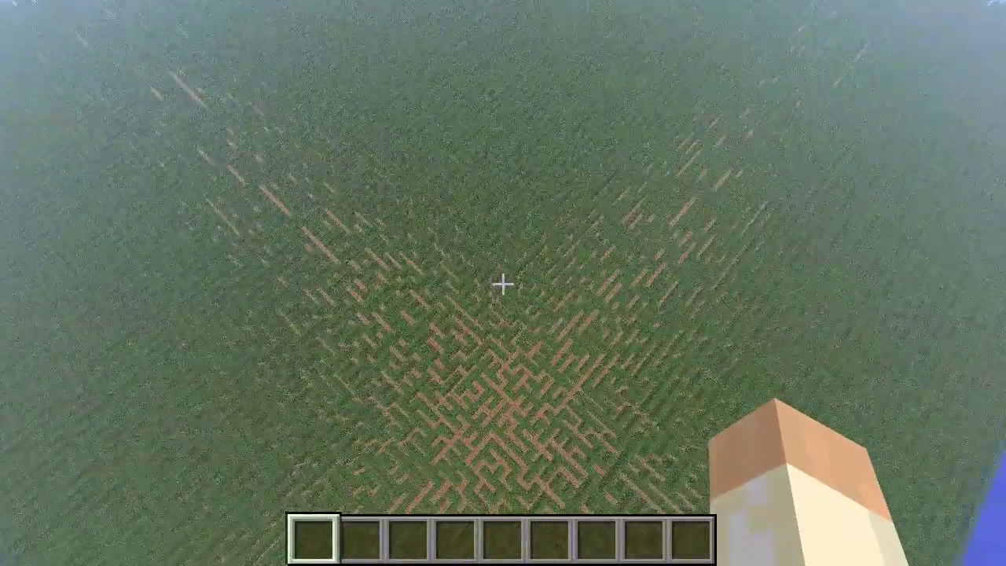
{"action": "key", "text": "space"}
{"action": "key", "text": "space"}
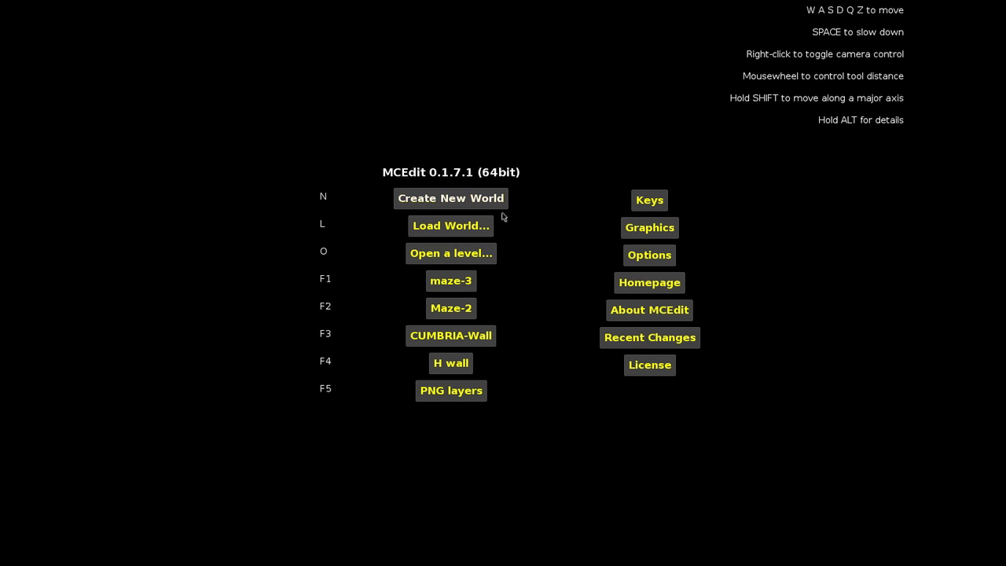
Step: Switch to MCEdit and load the saved world maze-3
{"action": "left_click", "coordinate": [425, 228]}
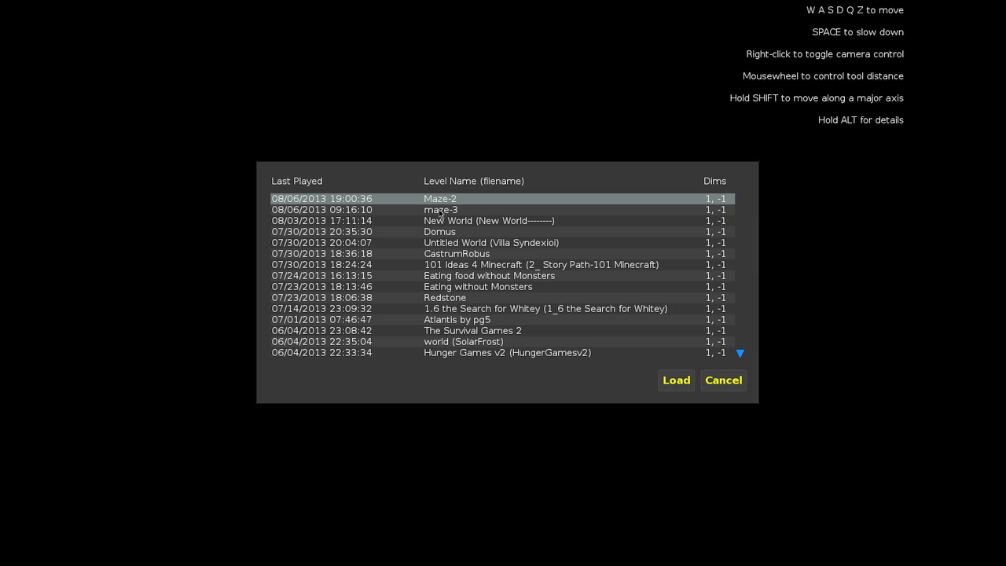
{"action": "left_click", "coordinate": [440, 209]}
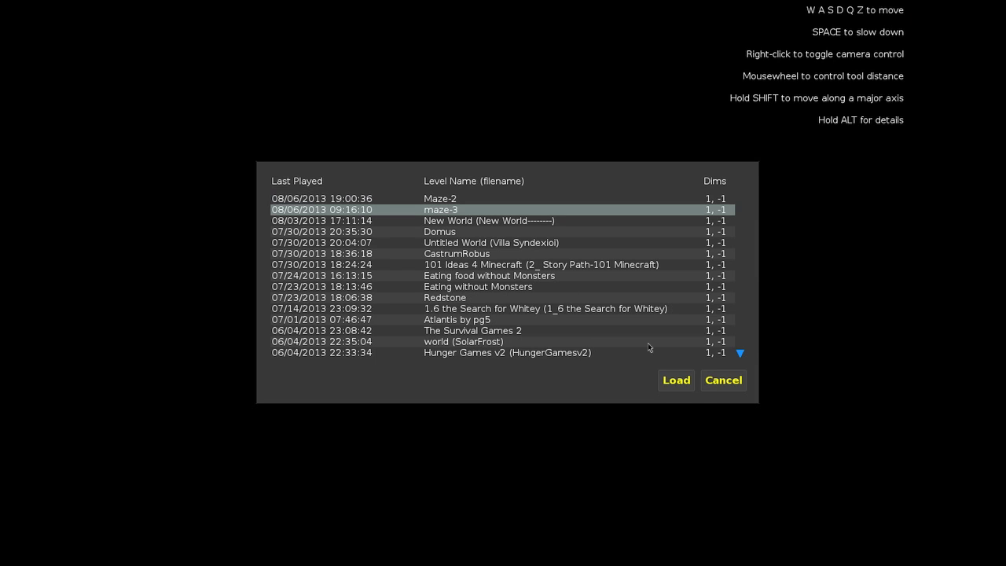
{"action": "left_click", "coordinate": [676, 380]}
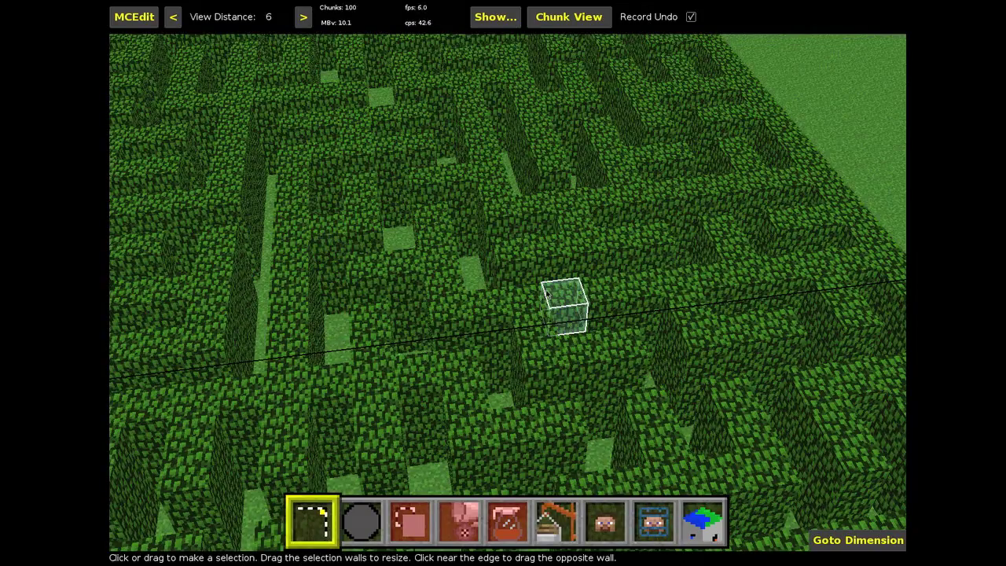
Step: Select a flat area 30 wide, 30 long and 1 high on the open grass in front of the existing hedge mazes
{"action": "right_click", "coordinate": [543, 249]}
{"action": "key", "text": "space"}
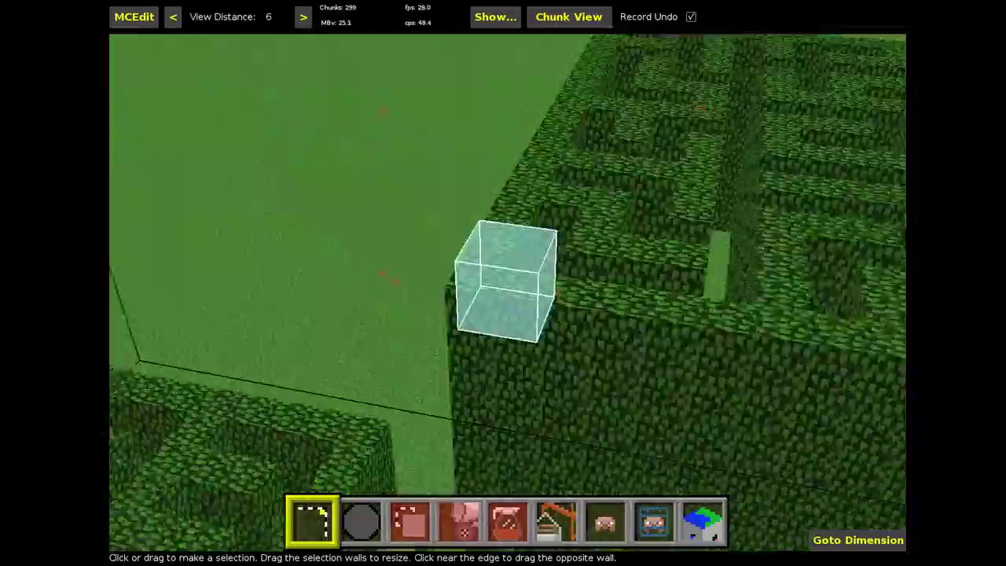
{"action": "key", "text": "s"}
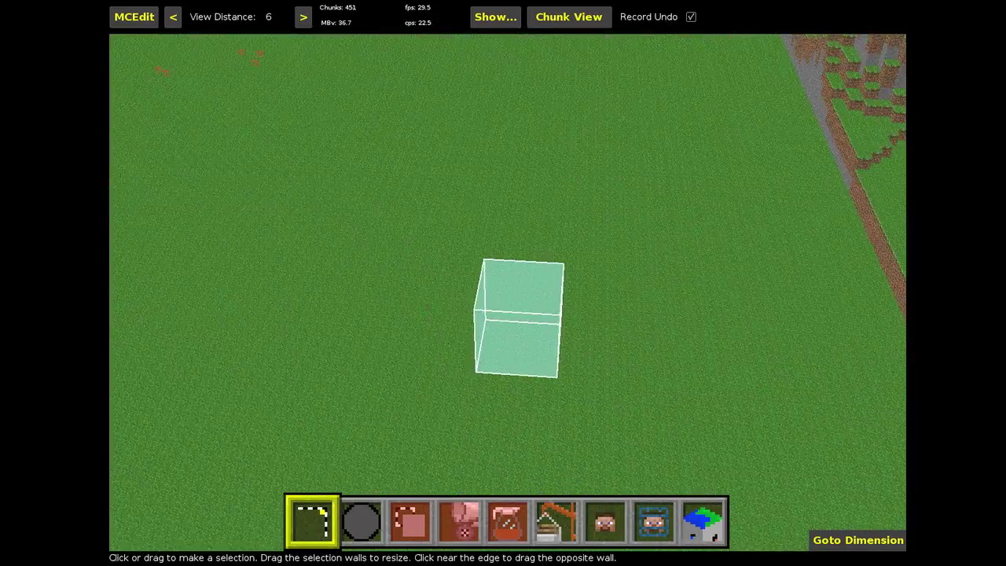
{"action": "key", "text": "w"}
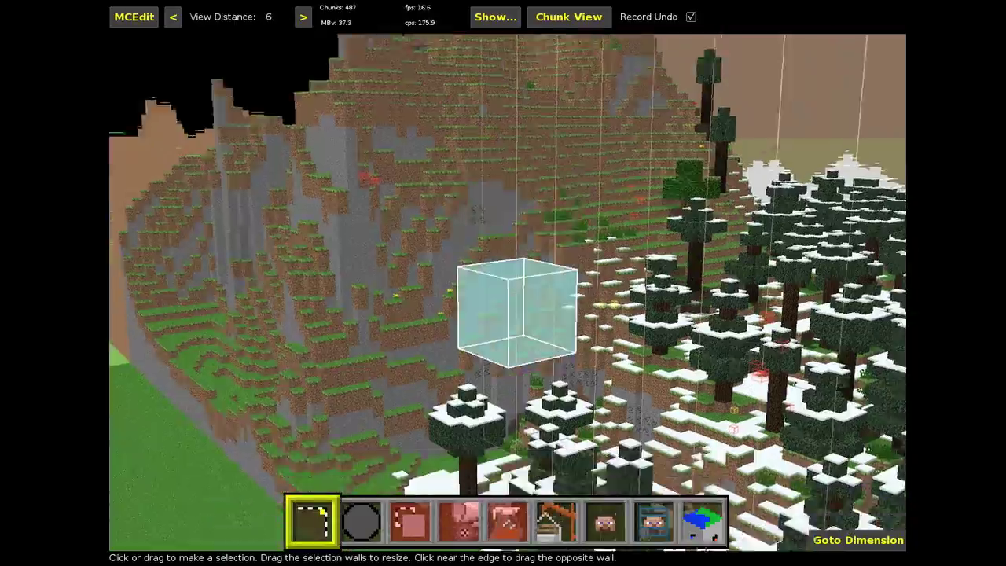
{"action": "key", "text": "w"}
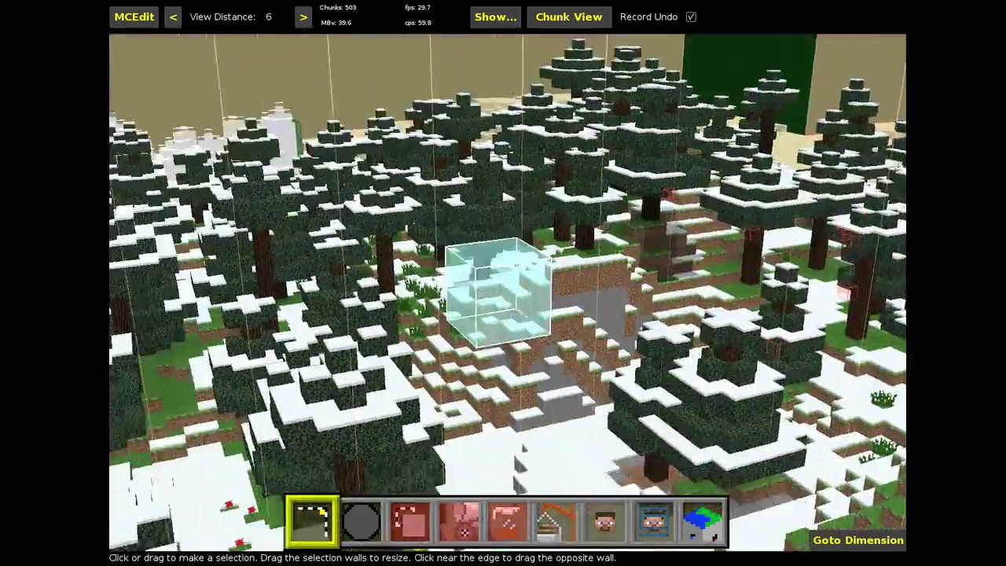
{"action": "key", "text": "w"}
{"action": "key", "text": "w"}
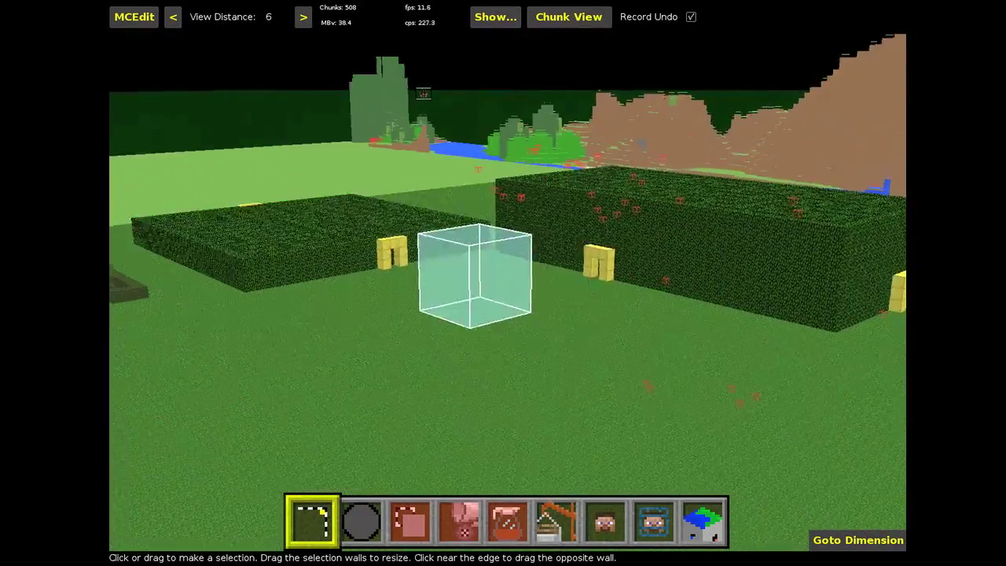
{"action": "key", "text": "w"}
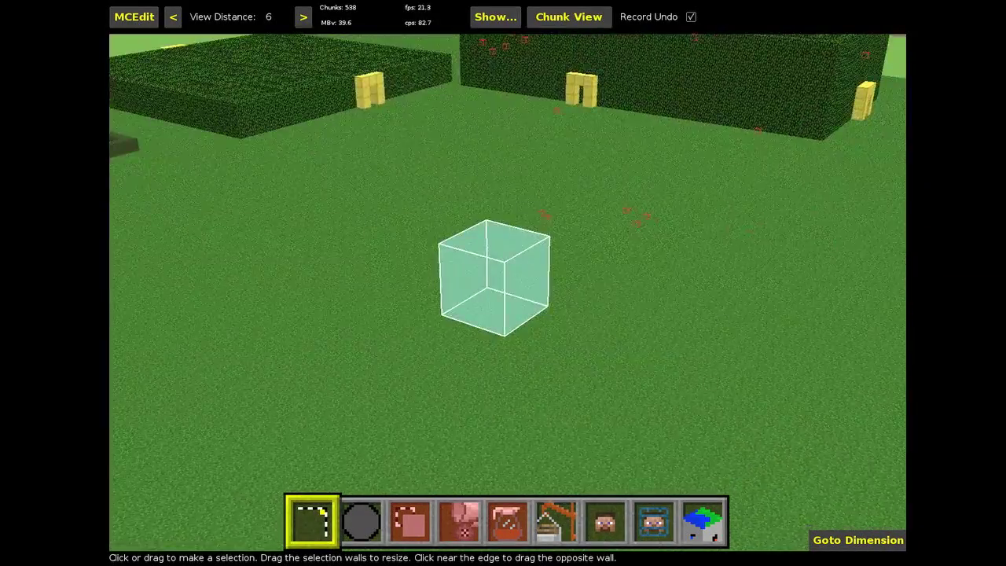
{"action": "key", "text": "s"}
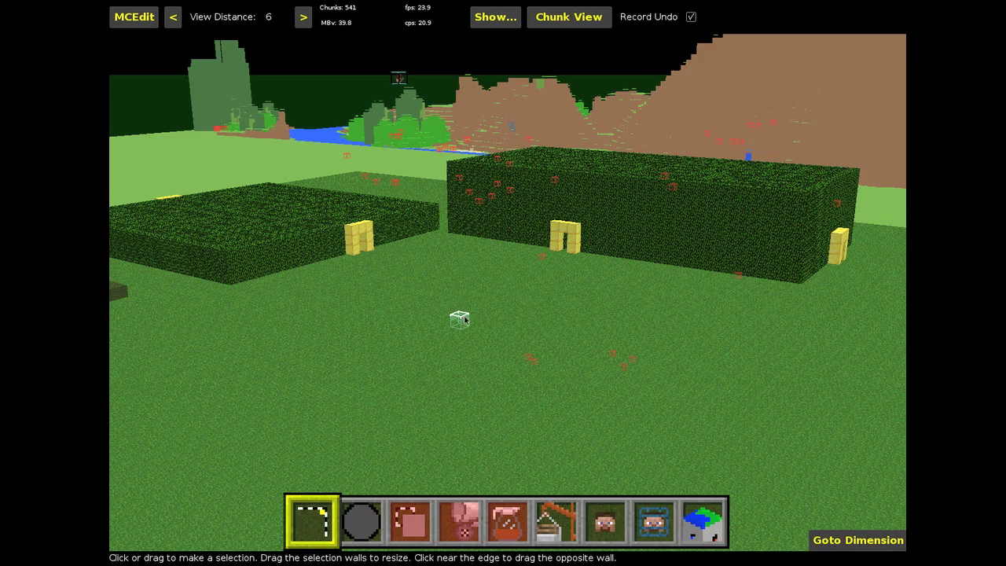
{"action": "right_click", "coordinate": [458, 314]}
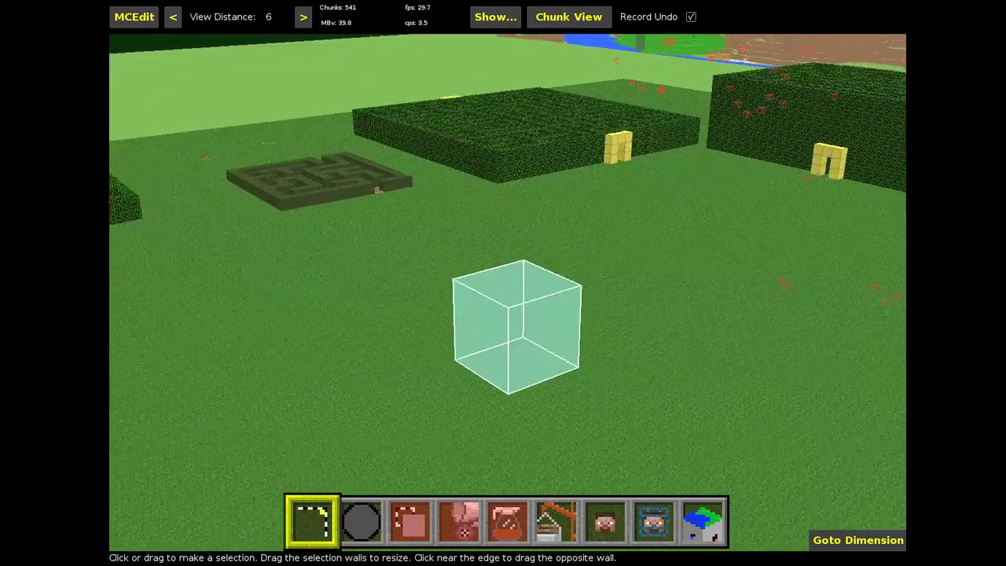
{"action": "right_click", "coordinate": [470, 312]}
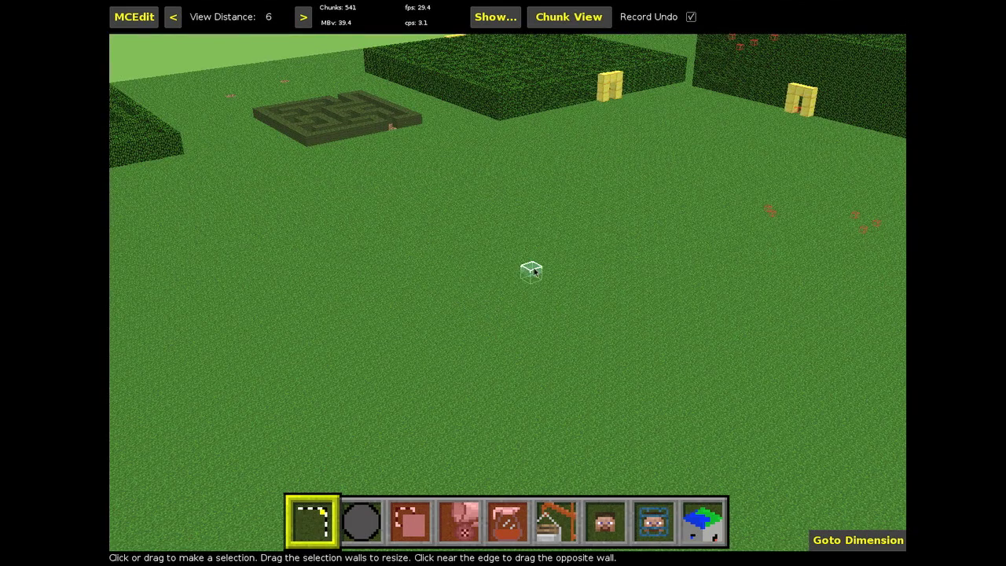
{"action": "left_click", "coordinate": [594, 179]}
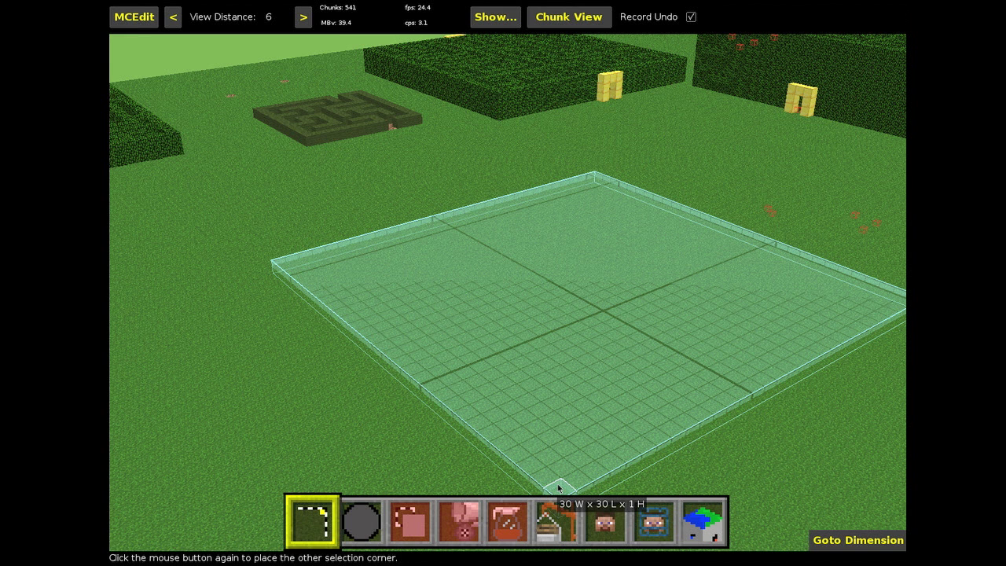
{"action": "left_click", "coordinate": [559, 488]}
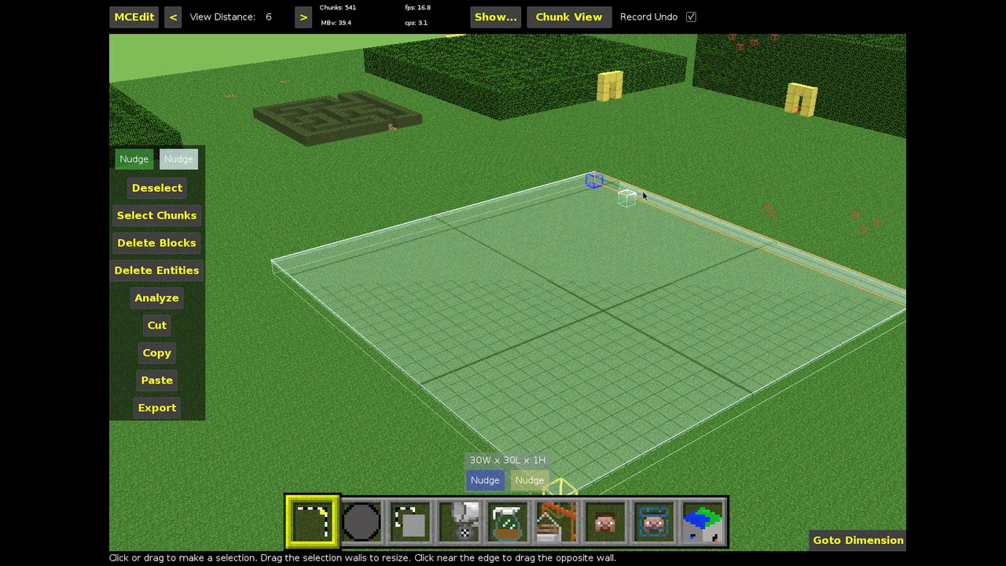
Step: Extend the 30 by 30 selection upward and raise its underside one layer so it is 3 blocks high
{"action": "left_click_drag", "start_coordinate": [558, 261], "coordinate": [557, 227]}
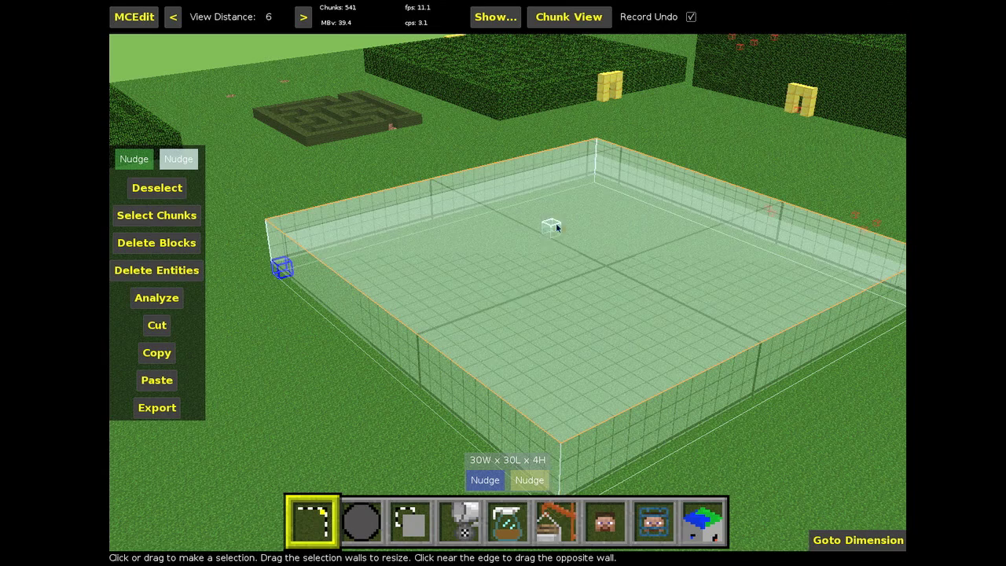
{"action": "right_click", "coordinate": [479, 382]}
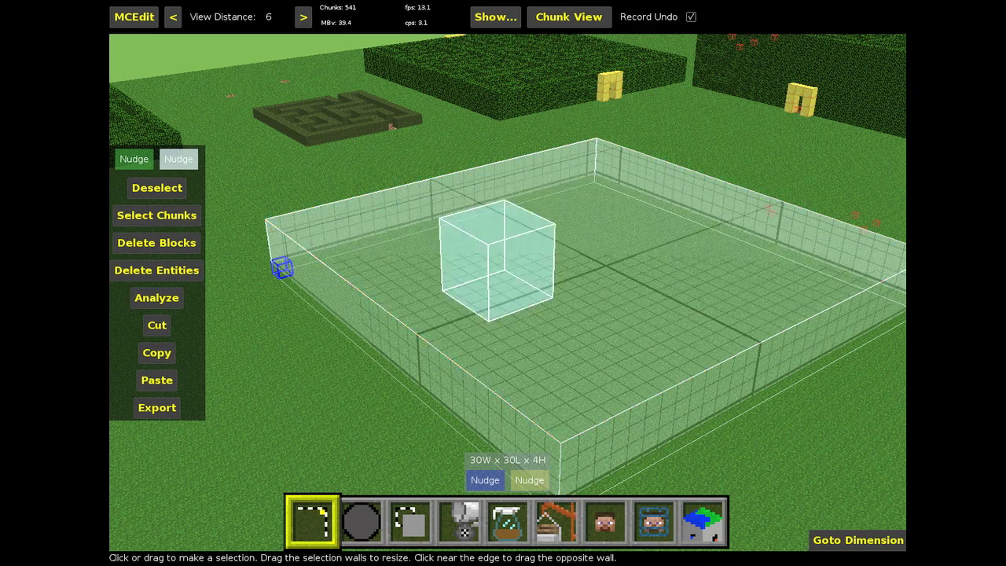
{"action": "key", "text": "w"}
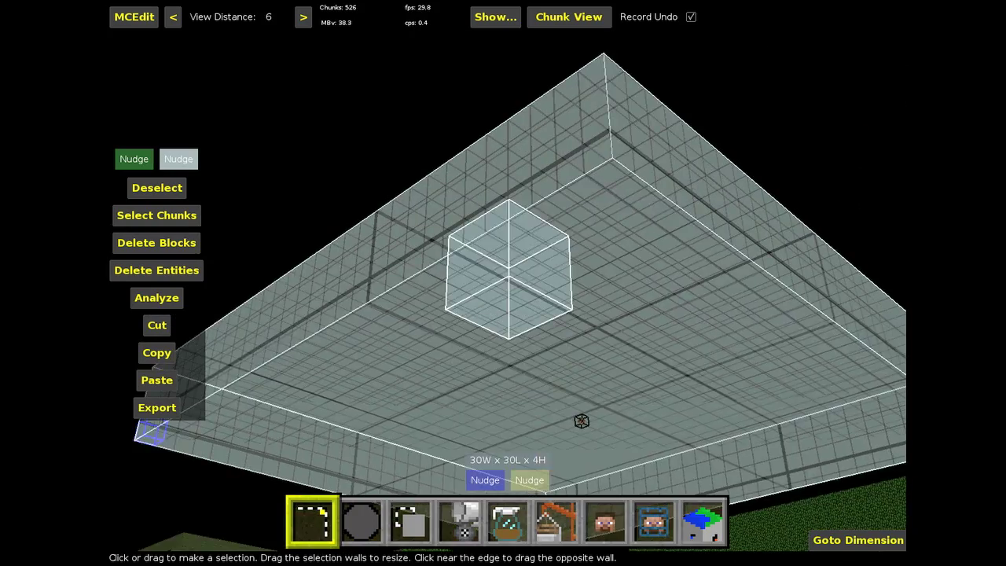
{"action": "right_click", "coordinate": [515, 386]}
{"action": "left_click_drag", "start_coordinate": [528, 362], "coordinate": [528, 344]}
{"action": "right_click", "coordinate": [528, 345]}
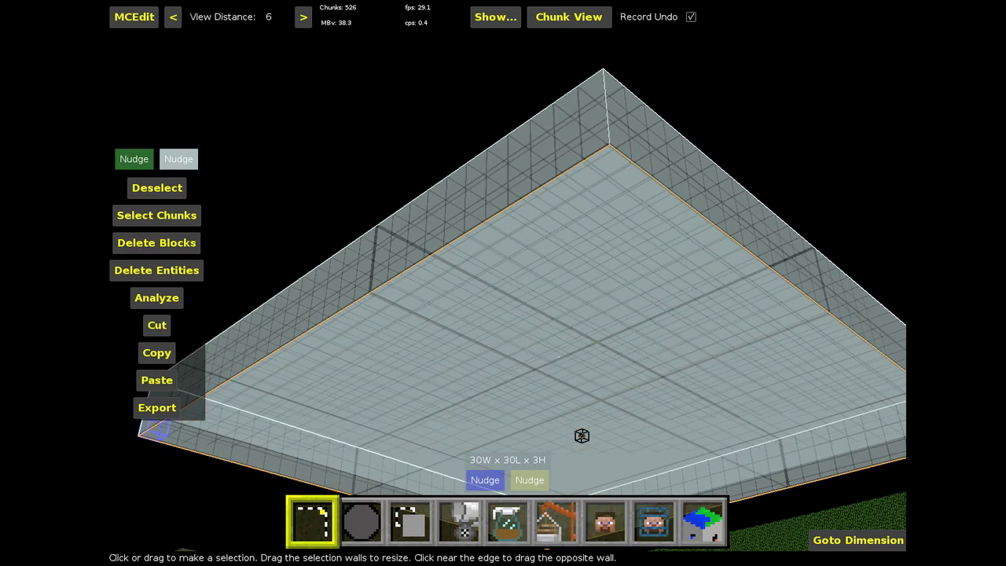
Step: Examine the resized selection from above and at ground level to check how it sits on the grass
{"action": "right_click", "coordinate": [559, 358]}
{"action": "right_click", "coordinate": [553, 352]}
{"action": "key", "text": "s"}
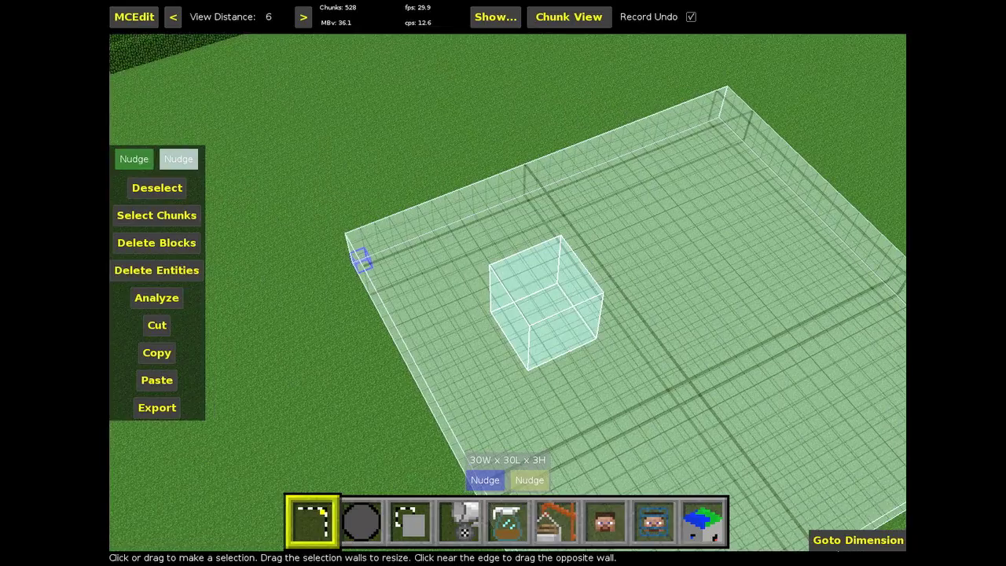
{"action": "key", "text": "s"}
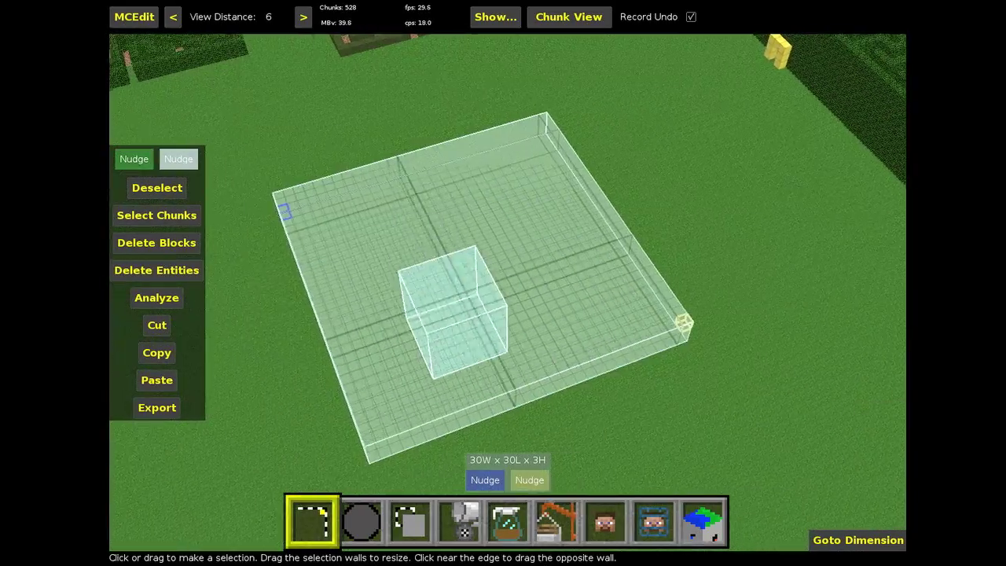
{"action": "right_click", "coordinate": [561, 360]}
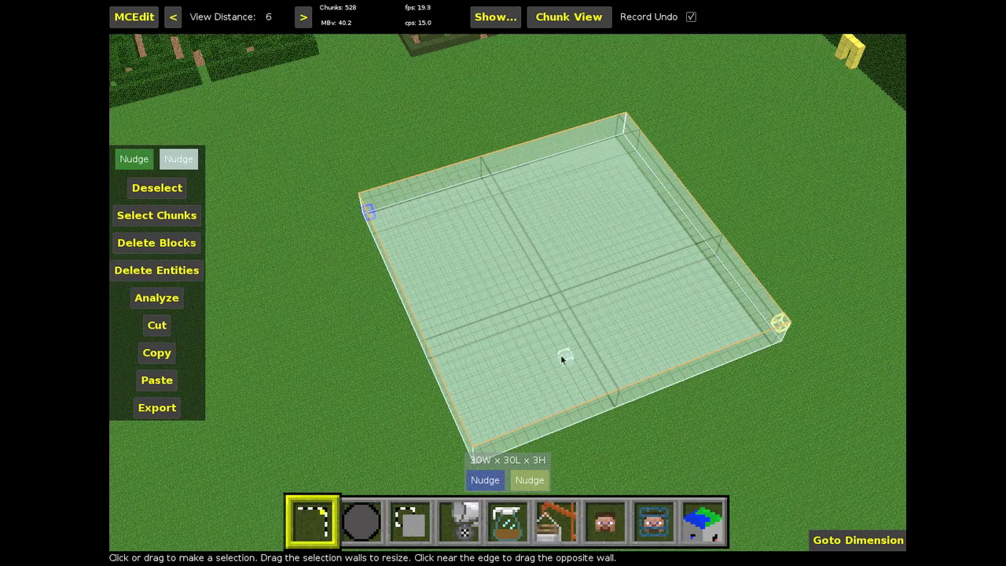
{"action": "key", "text": "a"}
{"action": "right_click", "coordinate": [581, 348]}
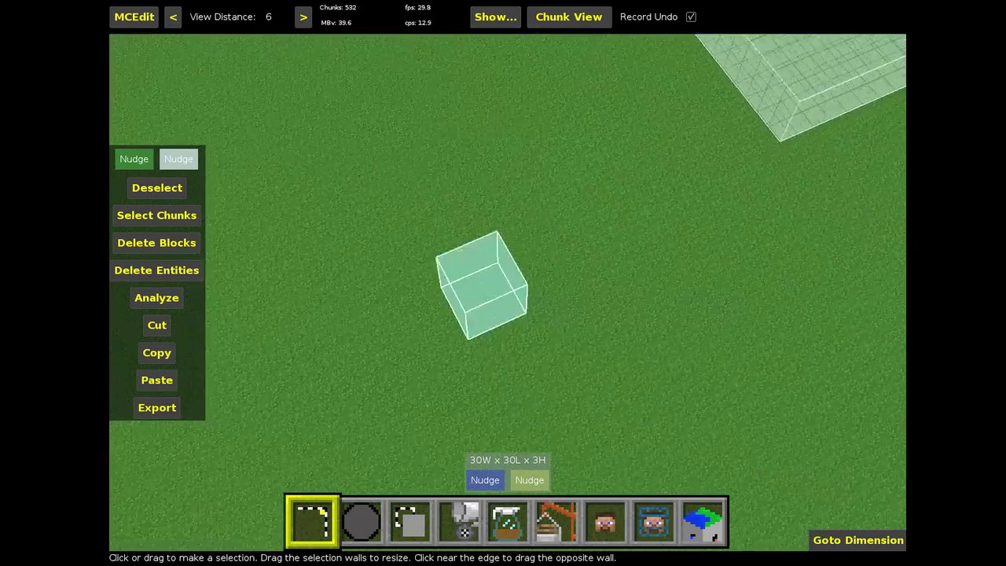
{"action": "key", "text": "w"}
{"action": "key", "text": "space"}
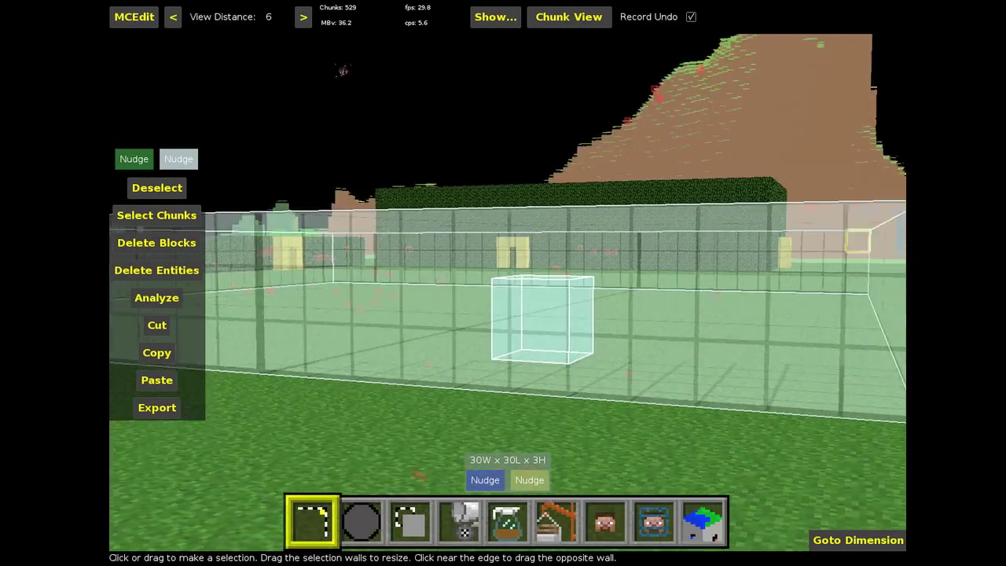
{"action": "key", "text": "d"}
{"action": "key", "text": "j"}
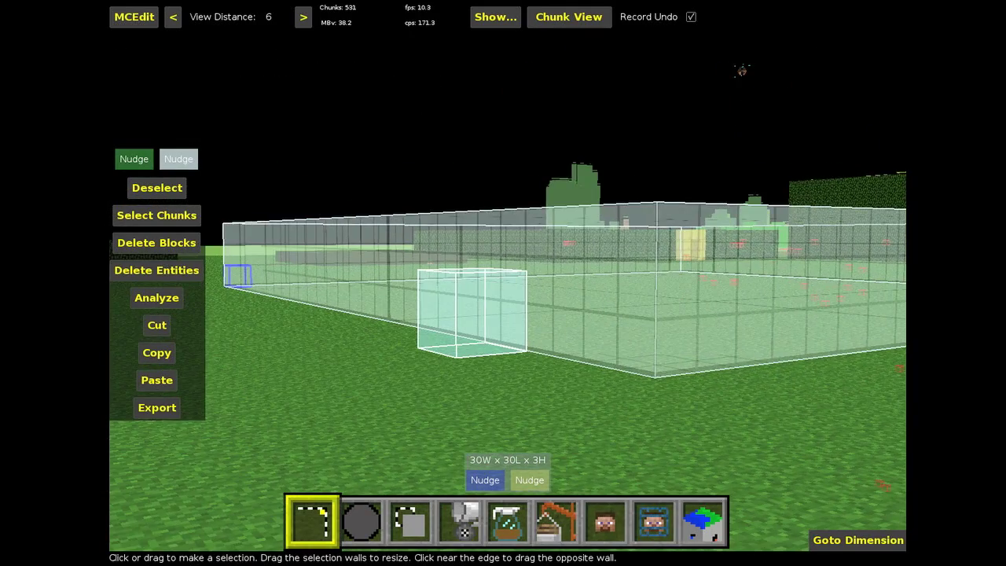
{"action": "key", "text": "j"}
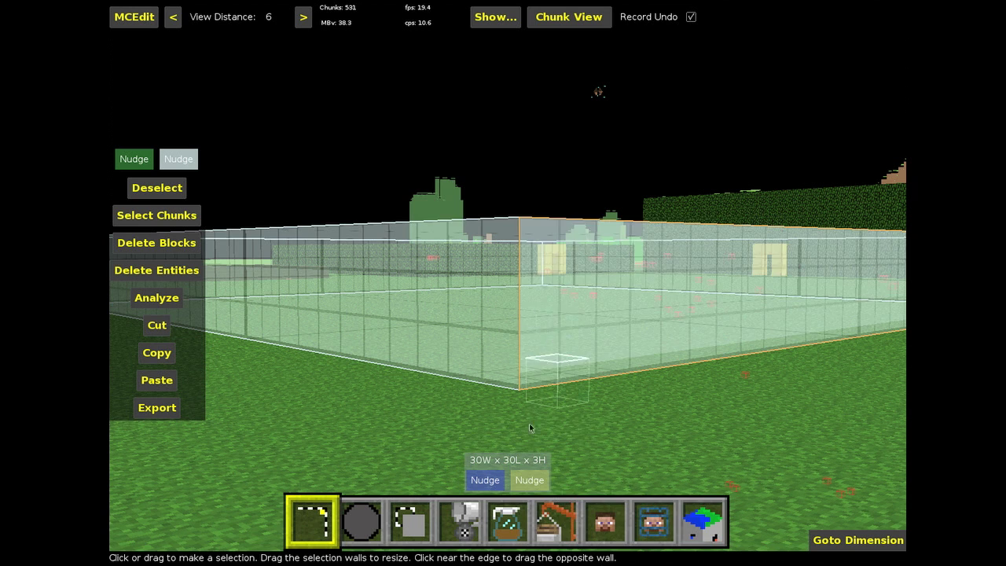
Step: Apply the Maze filter to the 30 by 30 by 3 selection
{"action": "left_click", "coordinate": [509, 530]}
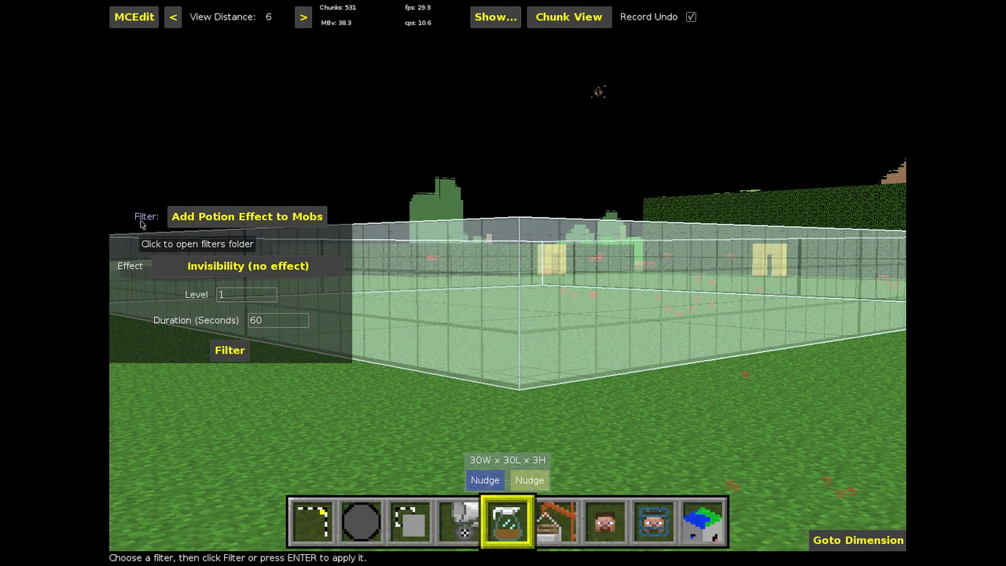
{"action": "left_click", "coordinate": [209, 220]}
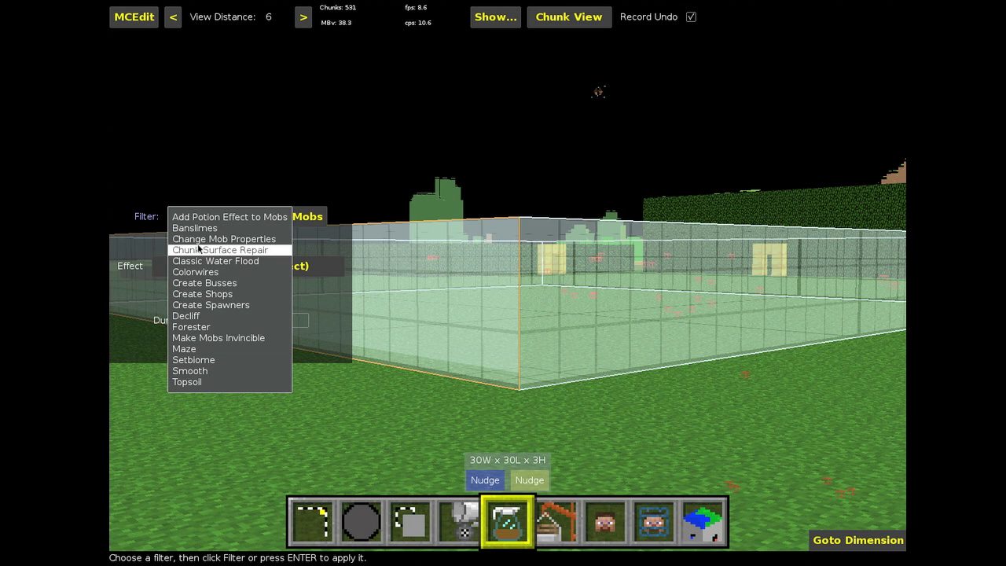
{"action": "left_click", "coordinate": [195, 349]}
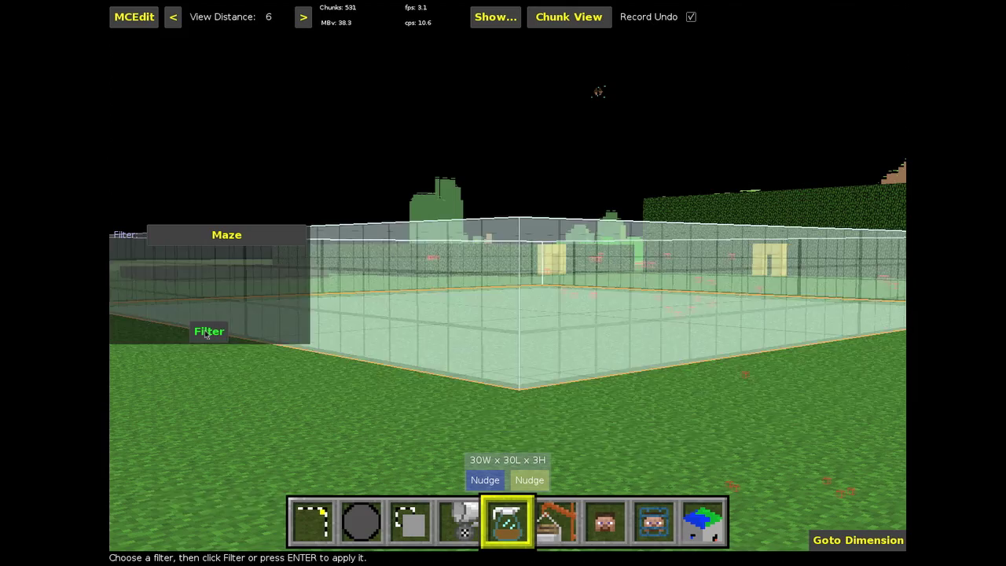
{"action": "left_click", "coordinate": [207, 332]}
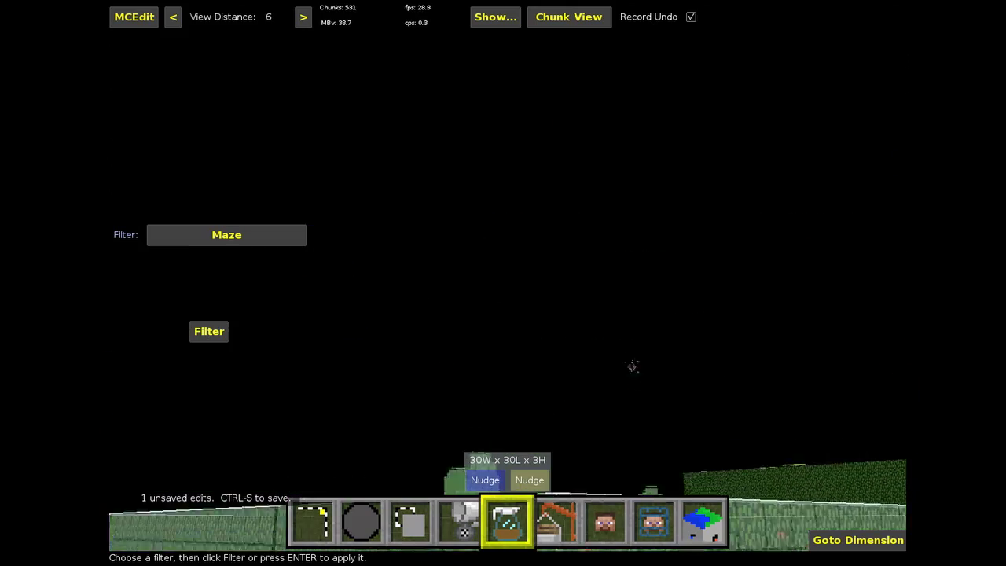
Step: View the generated maze from above and clear the selection around it
{"action": "key", "text": "i"}
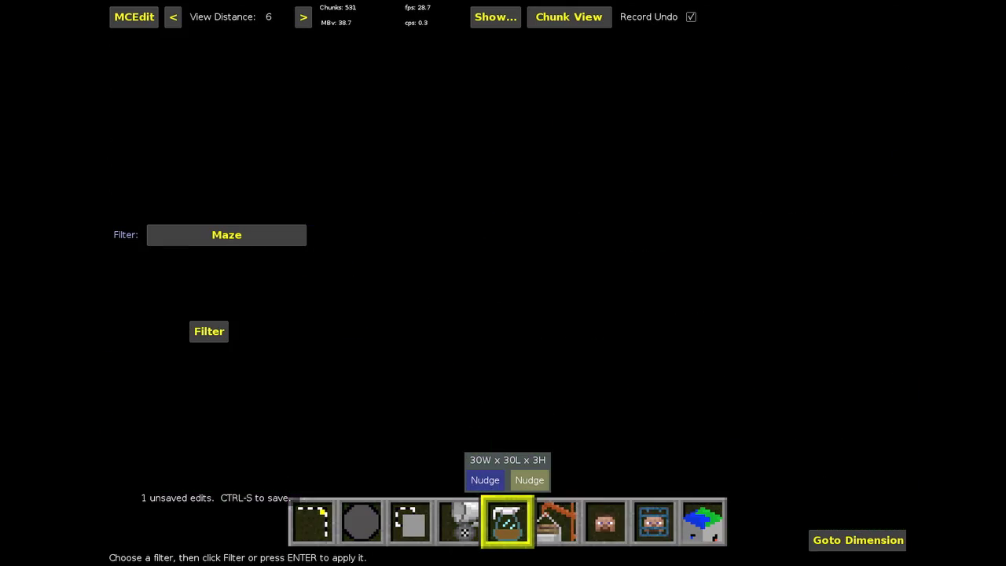
{"action": "key", "text": "k"}
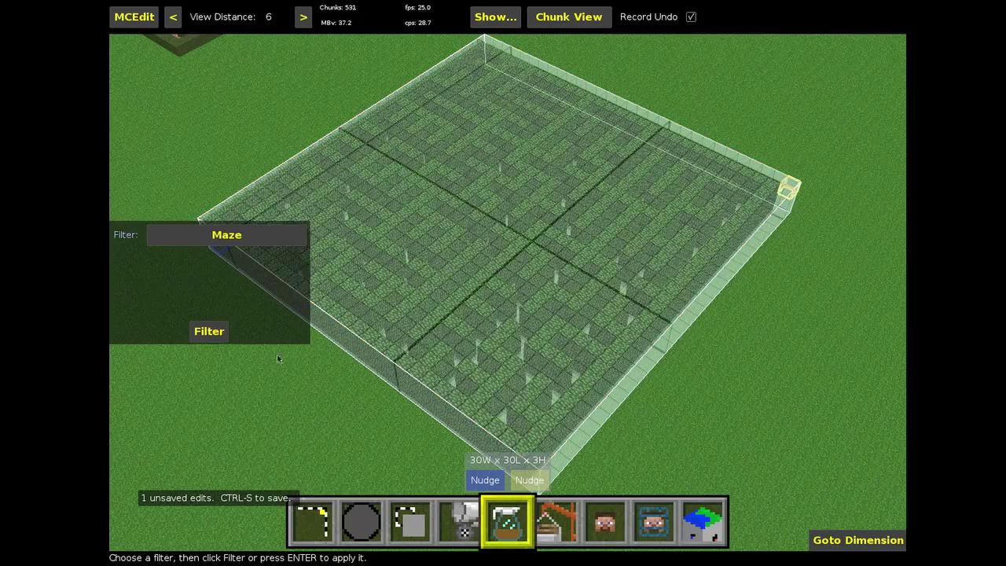
{"action": "left_click", "coordinate": [312, 518]}
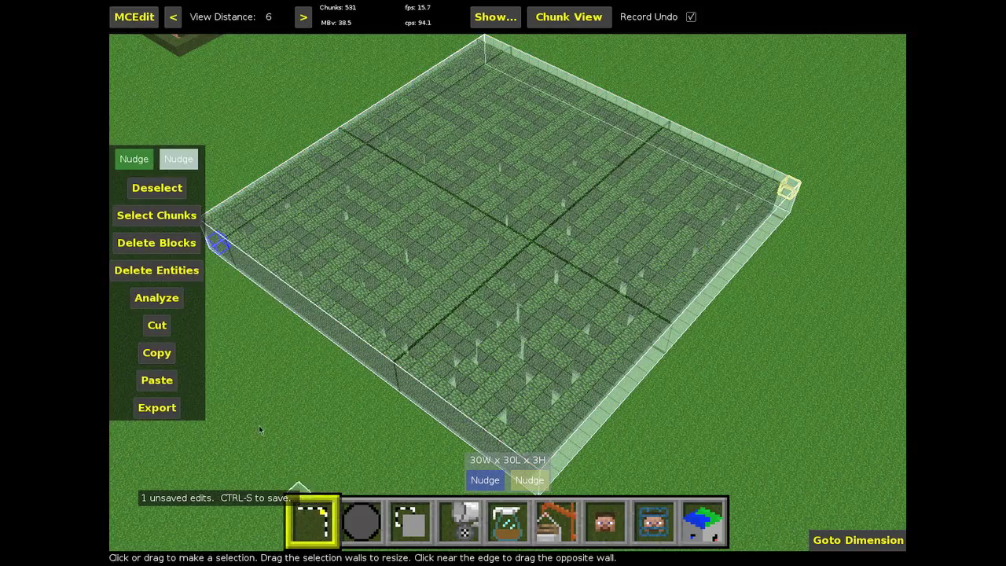
{"action": "left_click", "coordinate": [149, 188]}
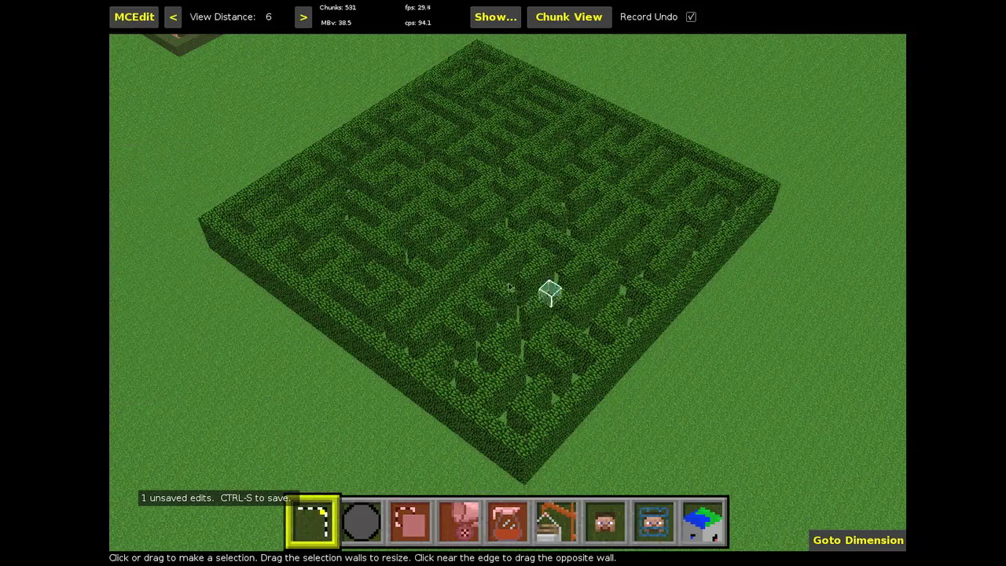
Step: Examine the generated hedge maze's walls, corridors and overall layout from several sides above it
{"action": "right_click", "coordinate": [540, 302]}
{"action": "key", "text": "w"}
{"action": "key", "text": "s"}
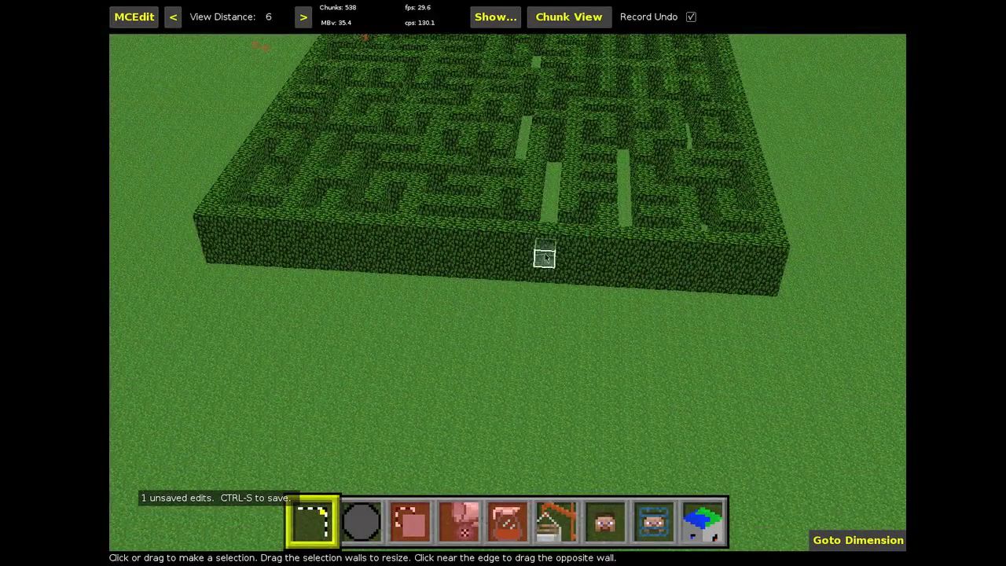
{"action": "right_click", "coordinate": [559, 229]}
{"action": "key", "text": "w"}
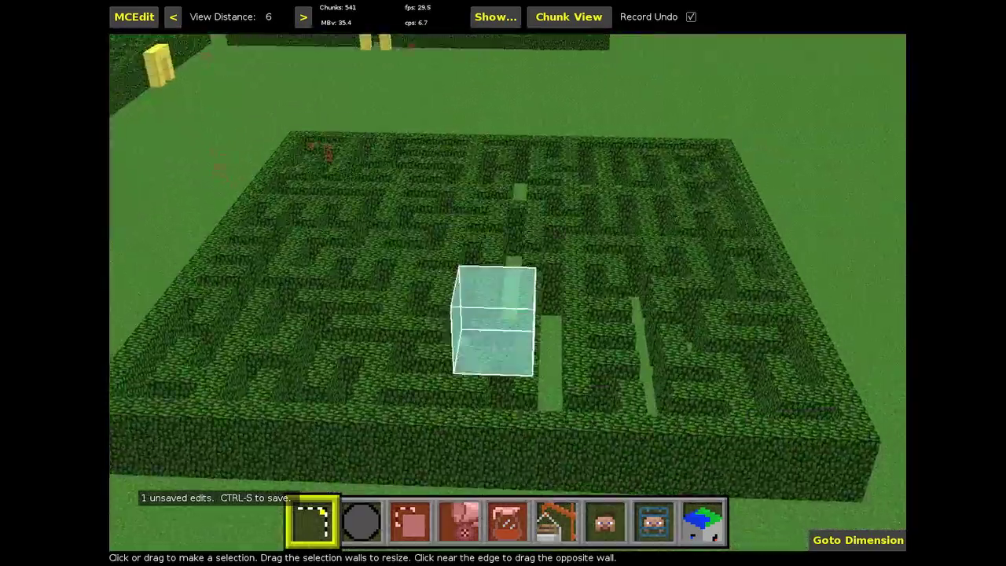
{"action": "key", "text": "d"}
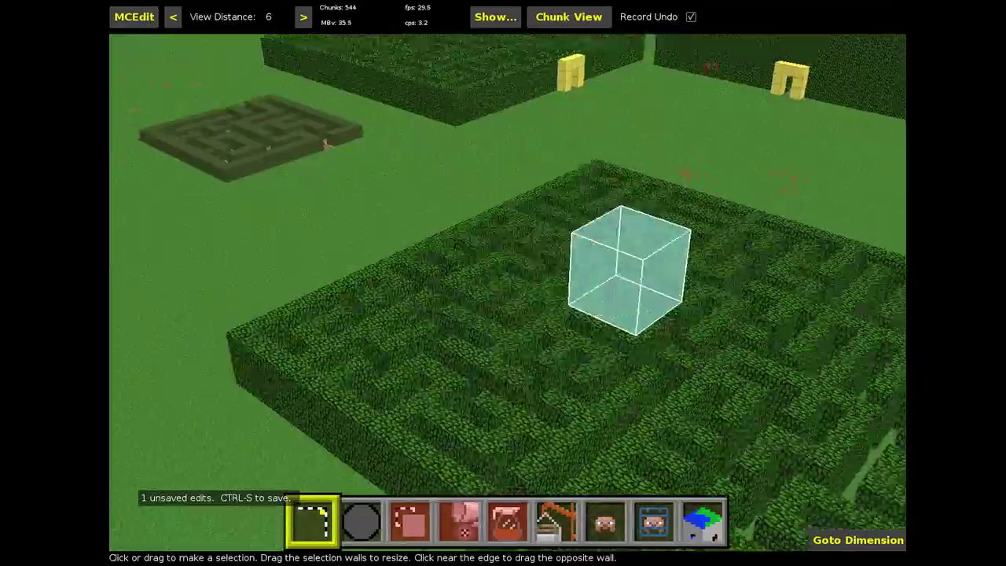
{"action": "key", "text": "a"}
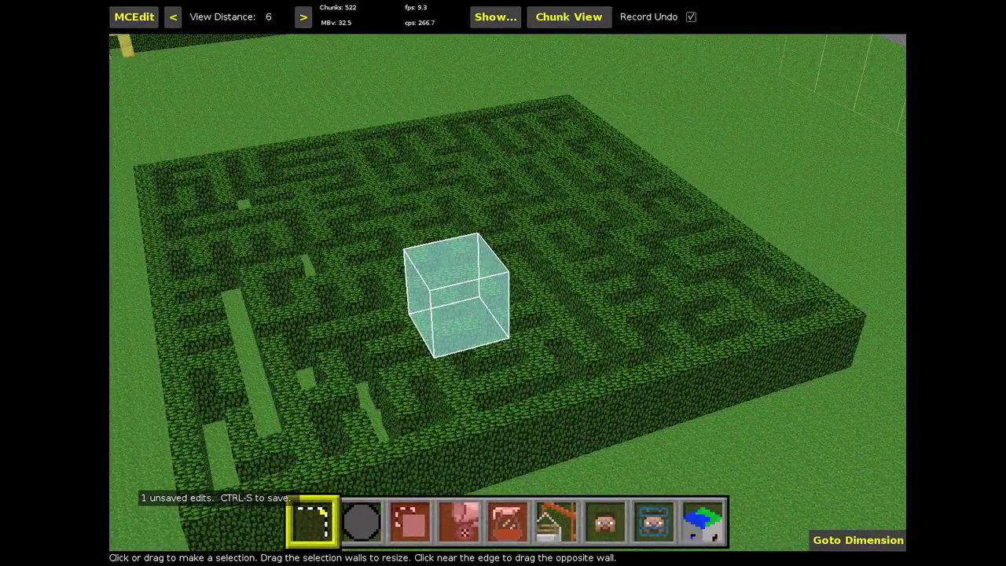
{"action": "key", "text": "j"}
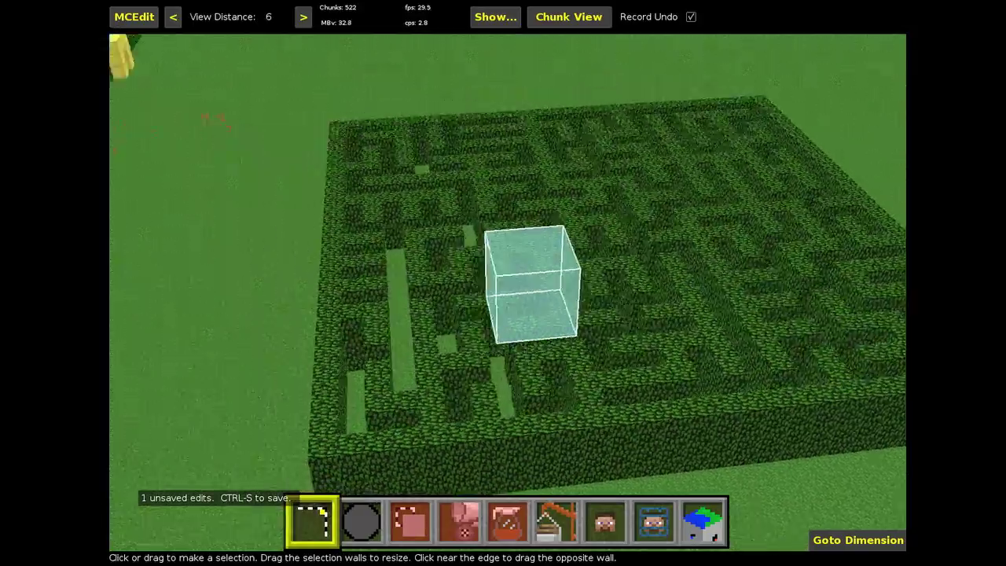
{"action": "key", "text": "d"}
{"action": "key", "text": "a"}
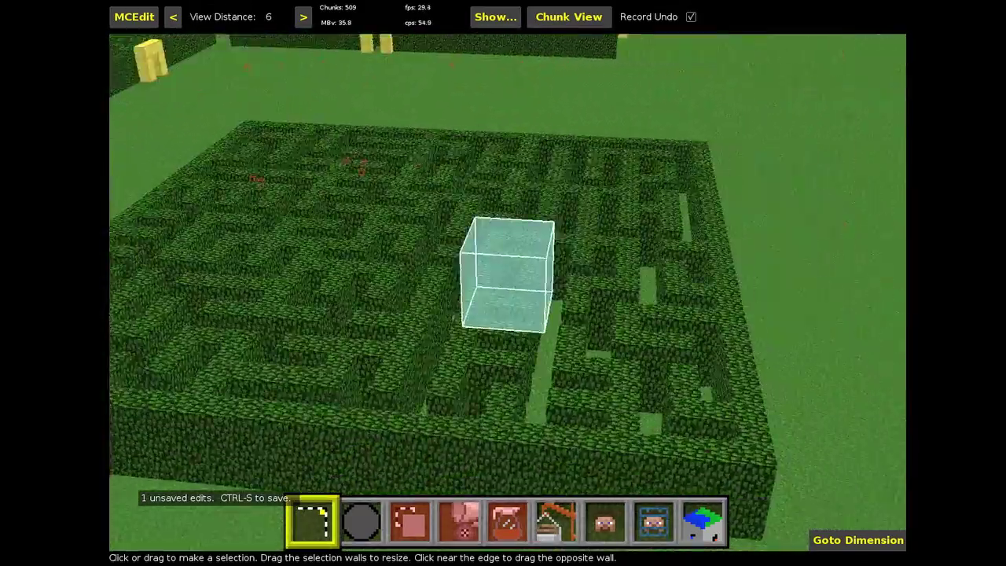
{"action": "right_click", "coordinate": [571, 216]}
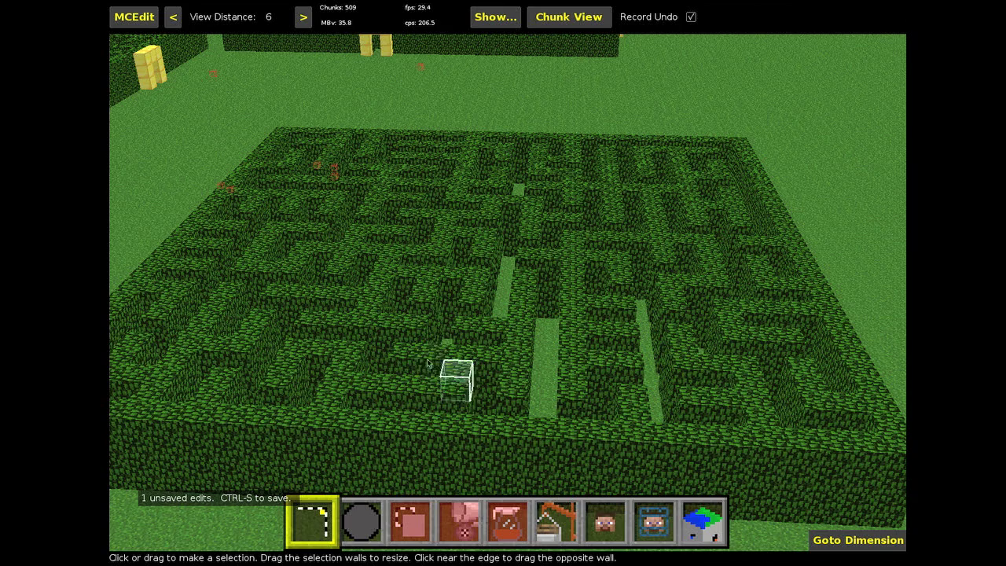
Step: Save the edited world and switch to Minecraft, flying over the new maze down to its outer wall
{"action": "key", "text": "ctrl+s"}
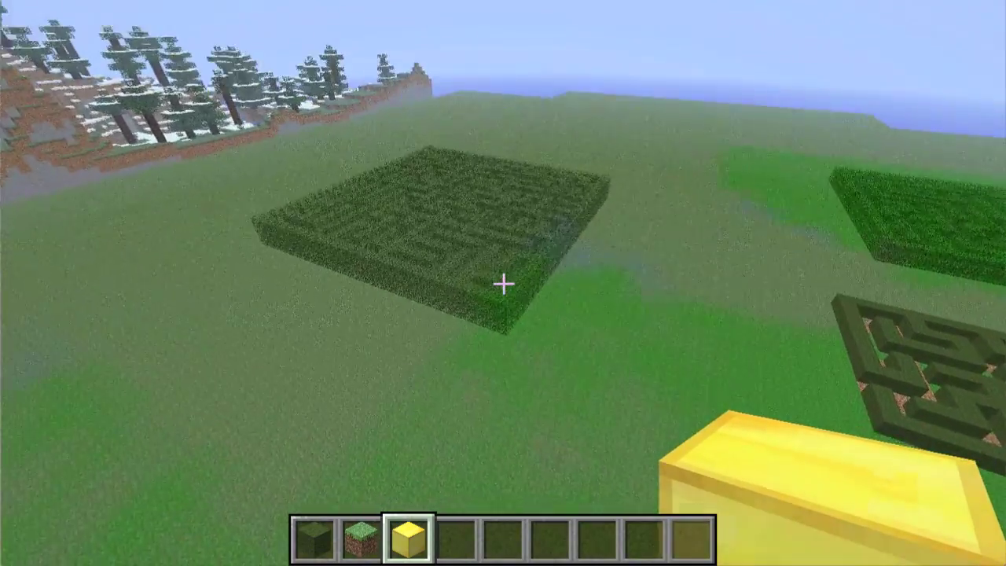
{"action": "key", "text": "w"}
{"action": "key", "text": "a"}
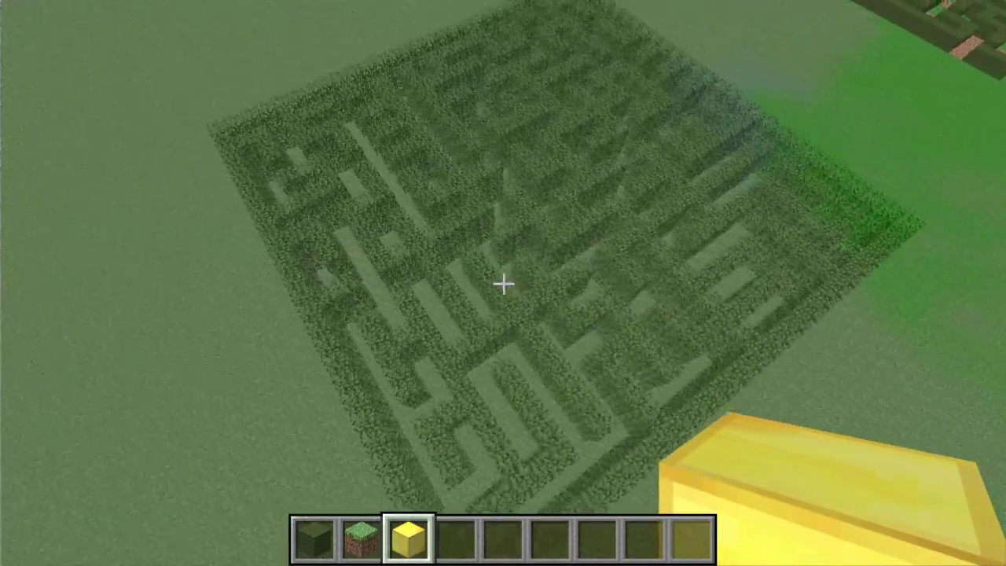
{"action": "key", "text": "shift"}
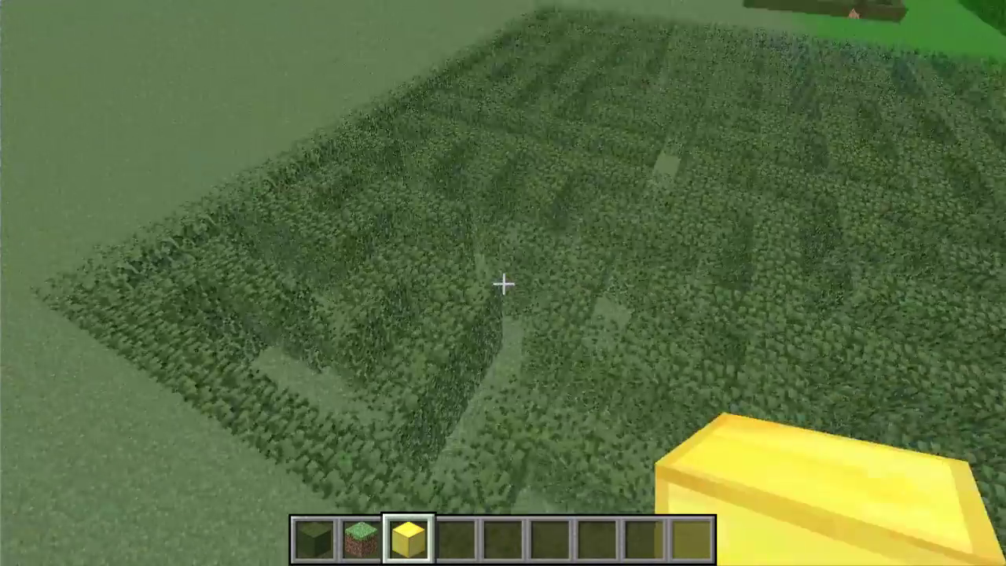
{"action": "key", "text": "a"}
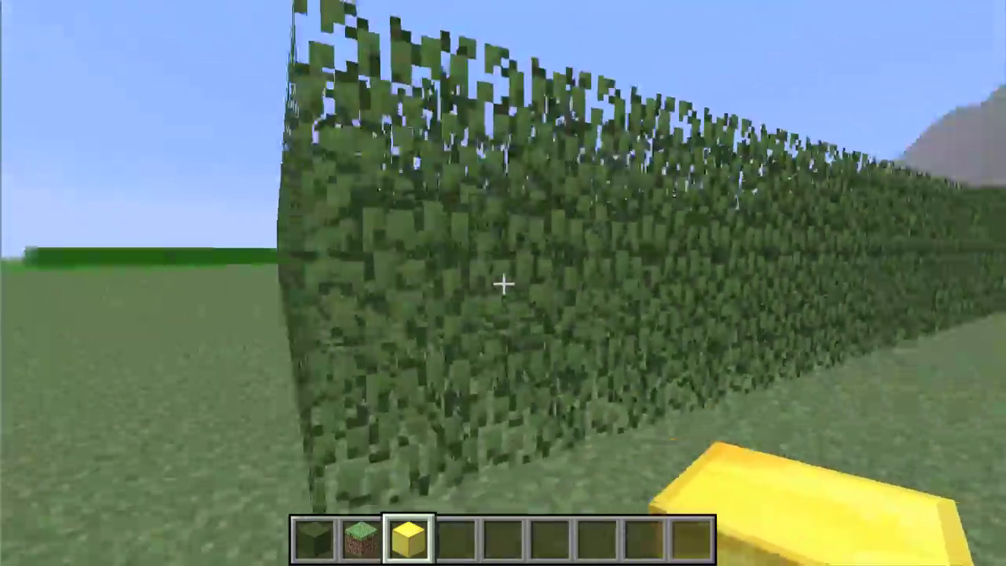
Step: Break leaf blocks in the new maze's outer wall near its corner to open an entrance
{"action": "key", "text": "w"}
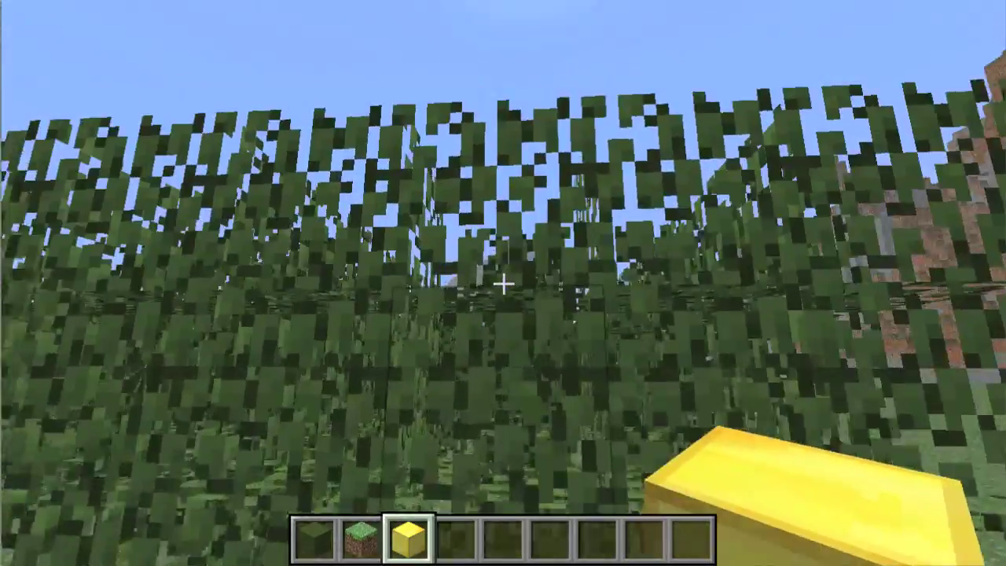
{"action": "left_click", "coordinate": [502, 283]}
{"action": "left_click", "coordinate": [503, 283]}
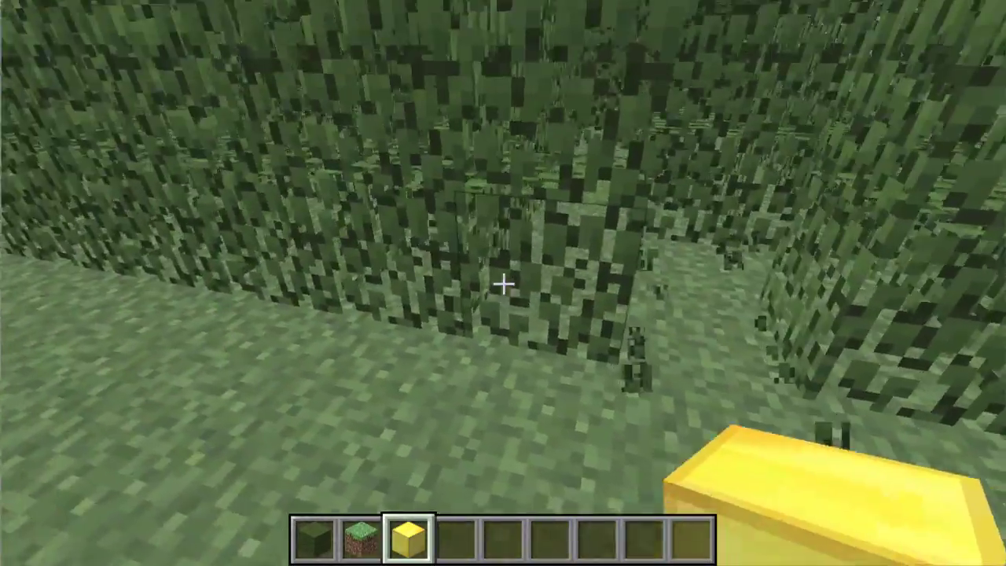
Step: Frame the maze entrance with gold blocks, stacking a side pillar and placing a lintel across the opening
{"action": "right_click", "coordinate": [503, 283]}
{"action": "right_click", "coordinate": [503, 283]}
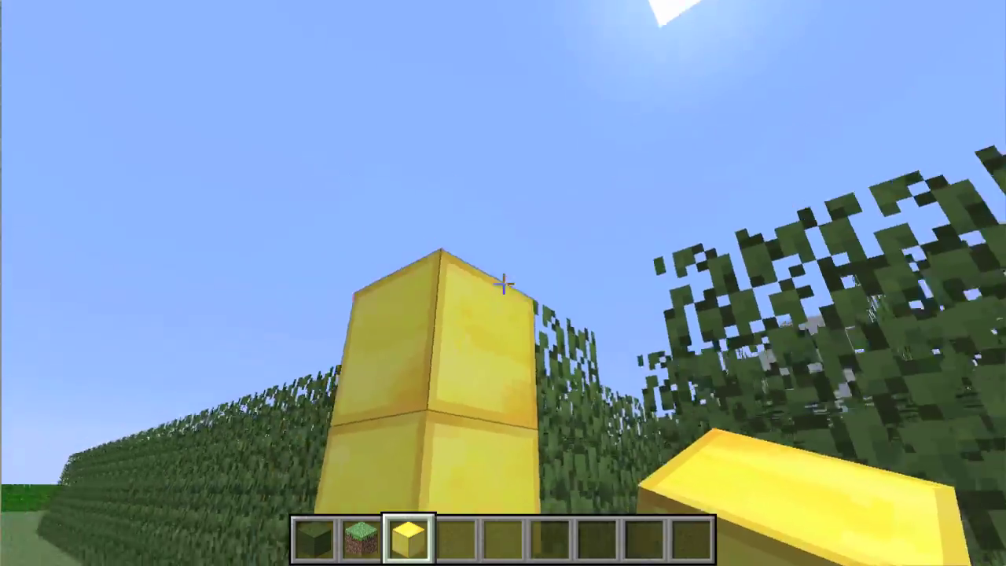
{"action": "right_click", "coordinate": [503, 283]}
{"action": "right_click", "coordinate": [503, 283]}
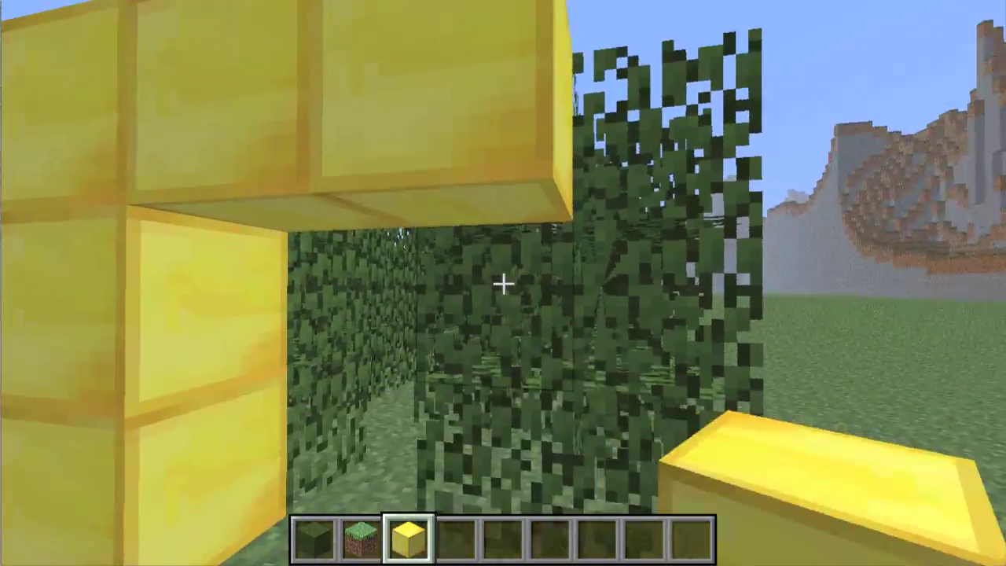
Step: Walk through the gold entrance into the hedge corridors, and fly up over the maze to the outside of another wall
{"action": "key", "text": "w"}
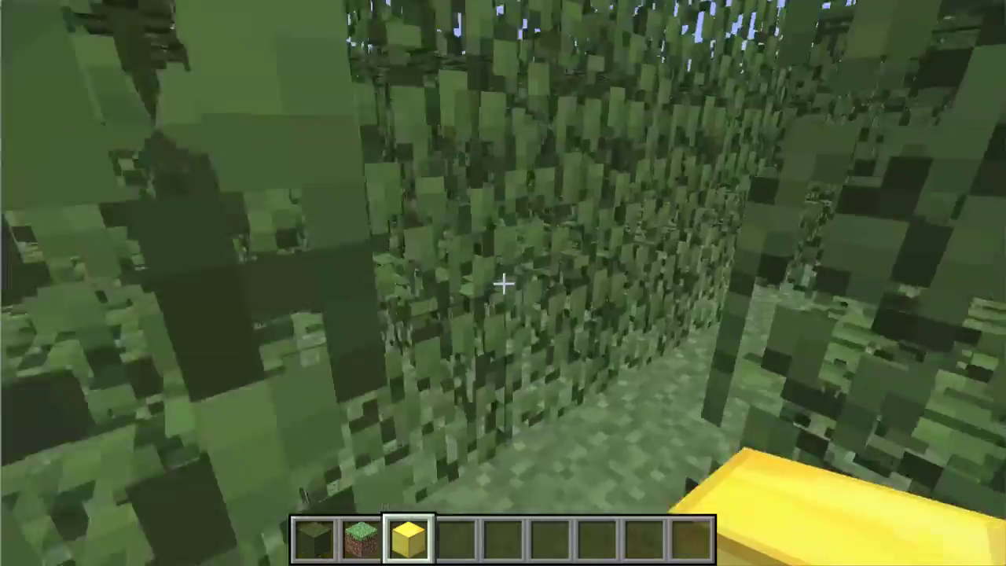
{"action": "key", "text": "w"}
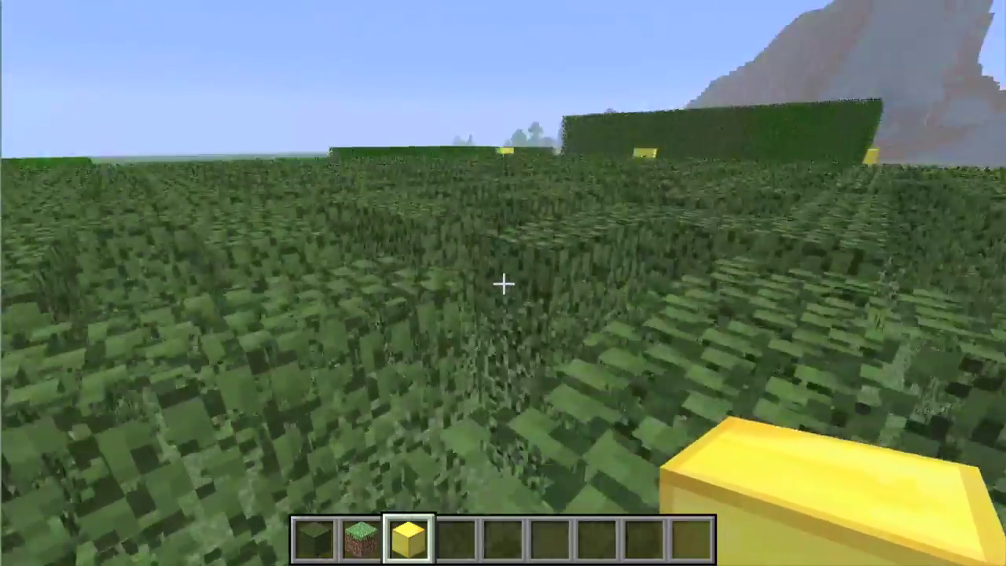
{"action": "key", "text": "space"}
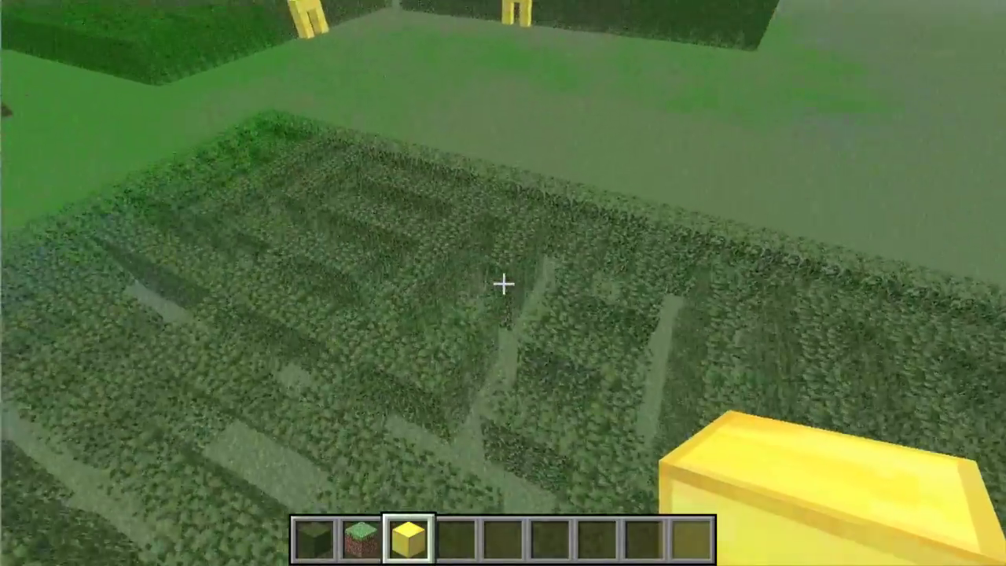
{"action": "key", "text": "w"}
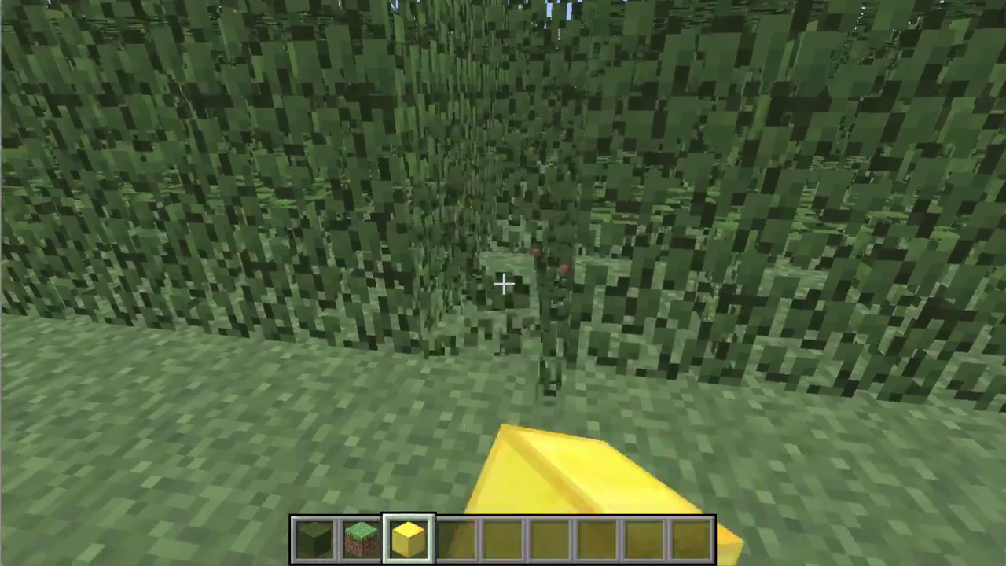
Step: Build a second gateway against the maze's outer wall, stacking gold-block pillars and bridging them with a gold lintel
{"action": "right_click", "coordinate": [503, 282]}
{"action": "right_click", "coordinate": [503, 283]}
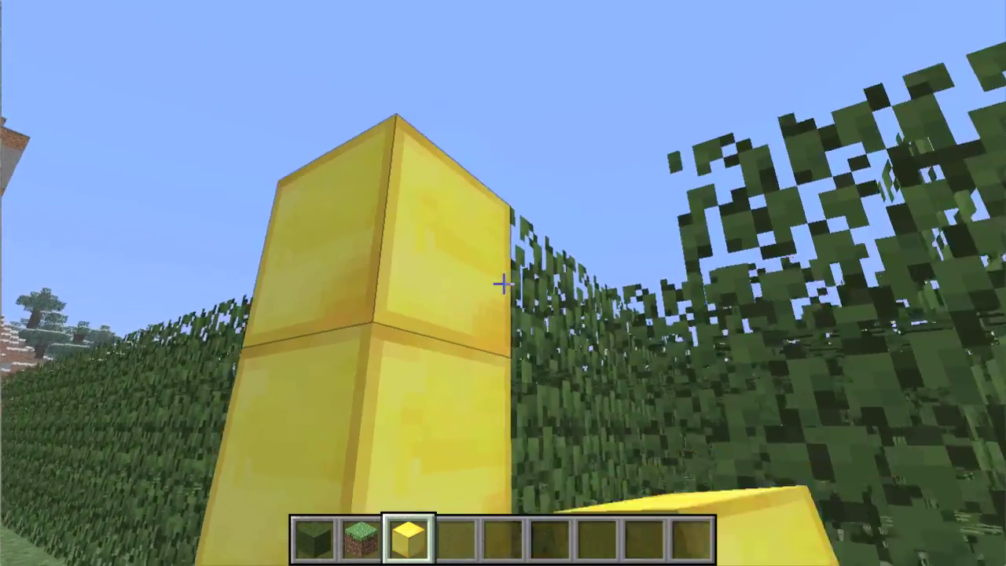
{"action": "right_click", "coordinate": [503, 283]}
{"action": "right_click", "coordinate": [502, 283]}
{"action": "right_click", "coordinate": [503, 283]}
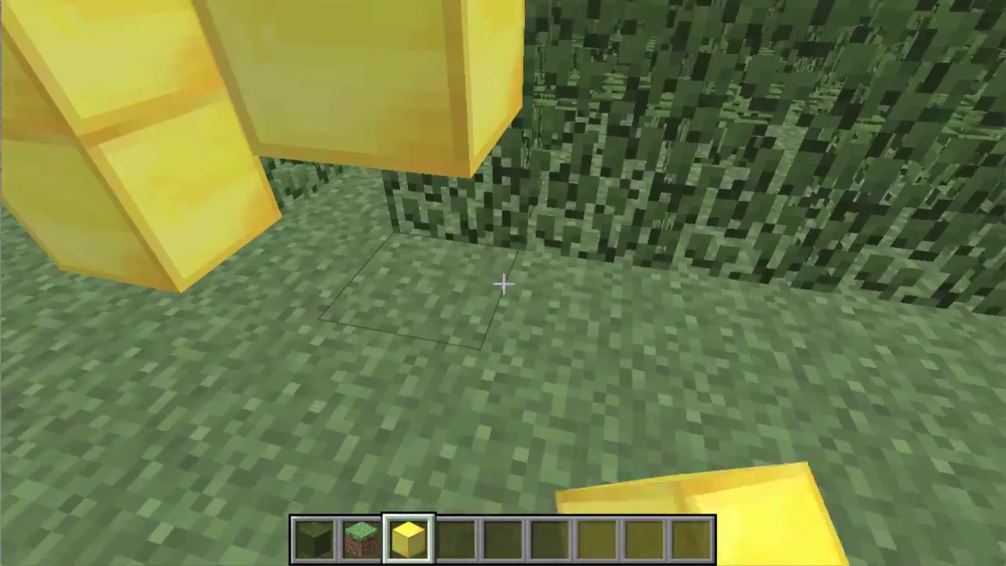
{"action": "right_click", "coordinate": [503, 283]}
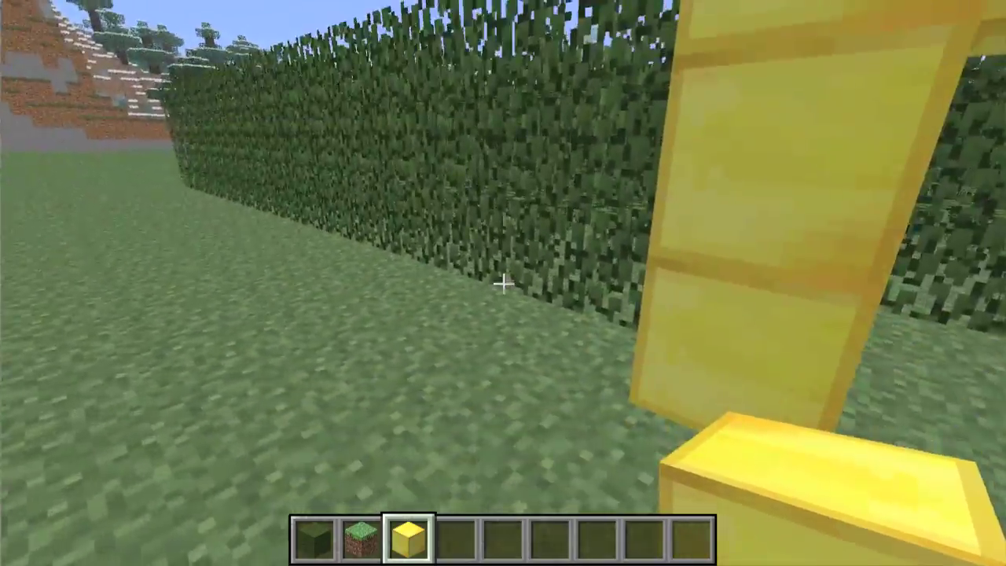
Step: Fly high above the finished maze and examine its layout with both gold gateways
{"action": "key", "text": "space"}
{"action": "key", "text": "space"}
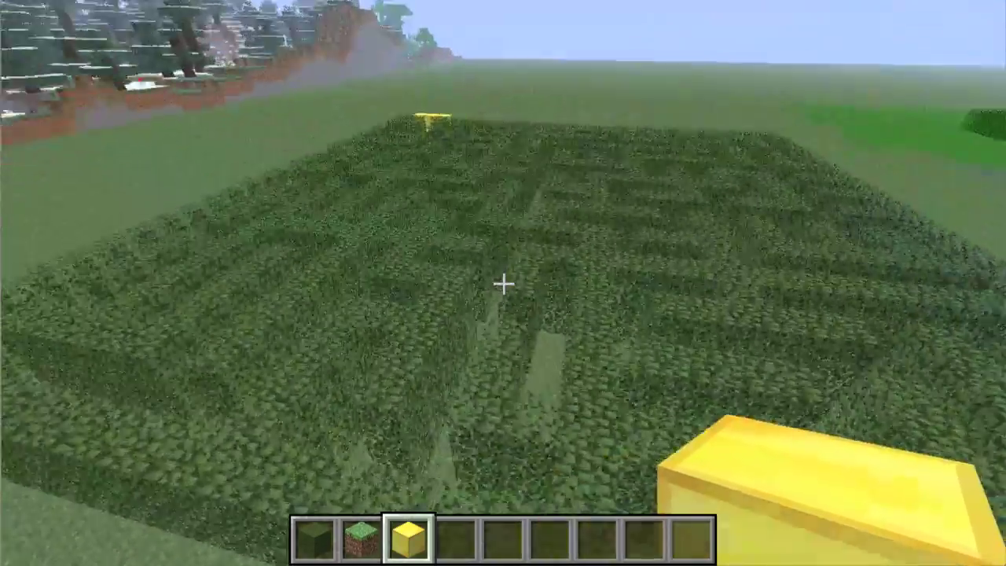
{"action": "key", "text": "w"}
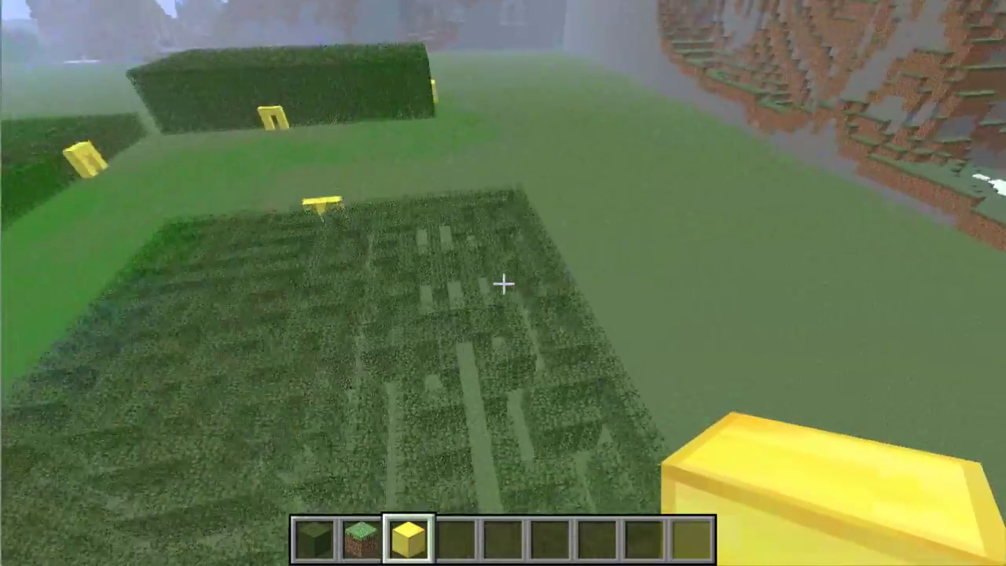
{"action": "key", "text": "s"}
{"action": "key", "text": "space"}
{"action": "key", "text": "space"}
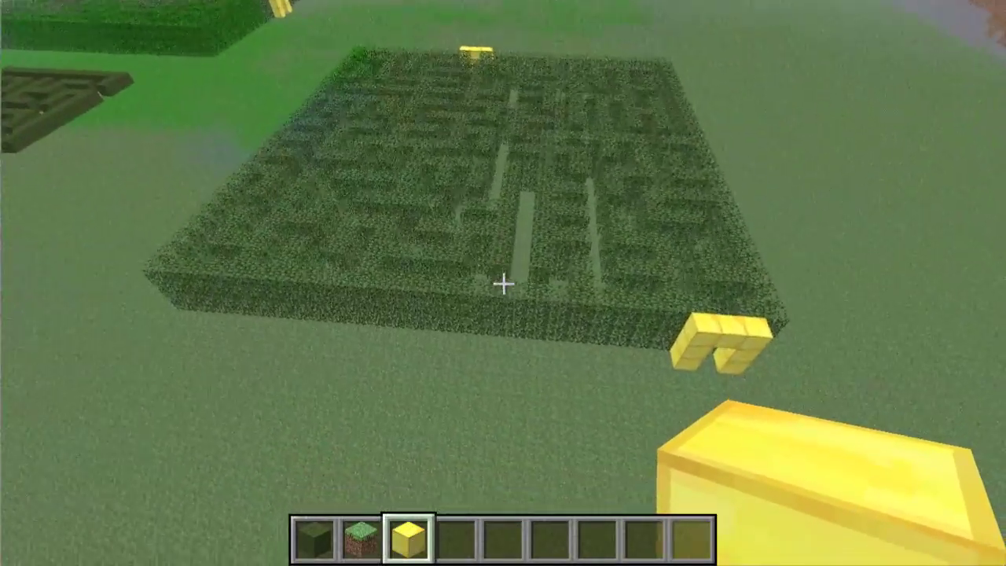
Step: Save the world, return to the title screen and quit Minecraft
{"action": "key", "text": "Escape"}
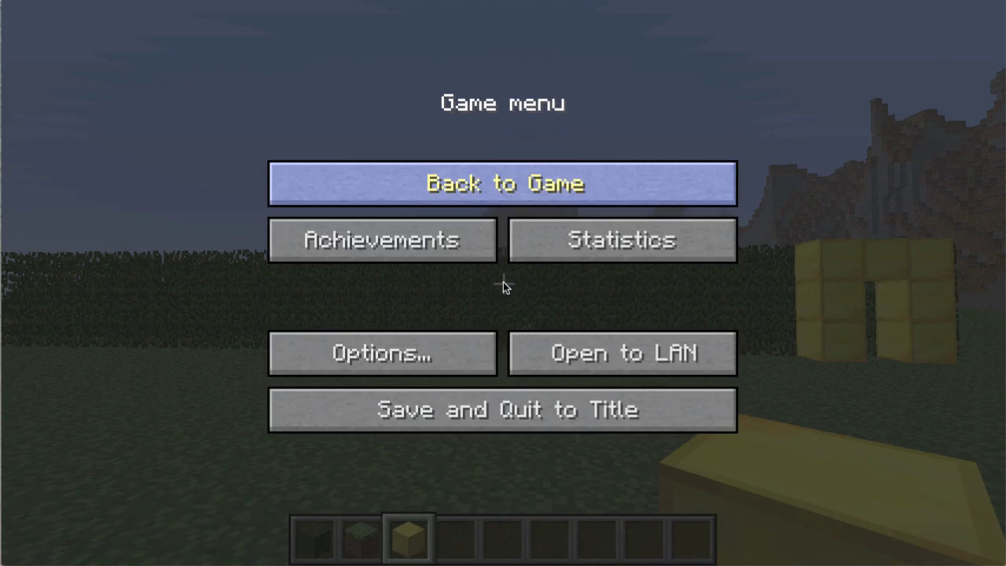
{"action": "left_click", "coordinate": [528, 417]}
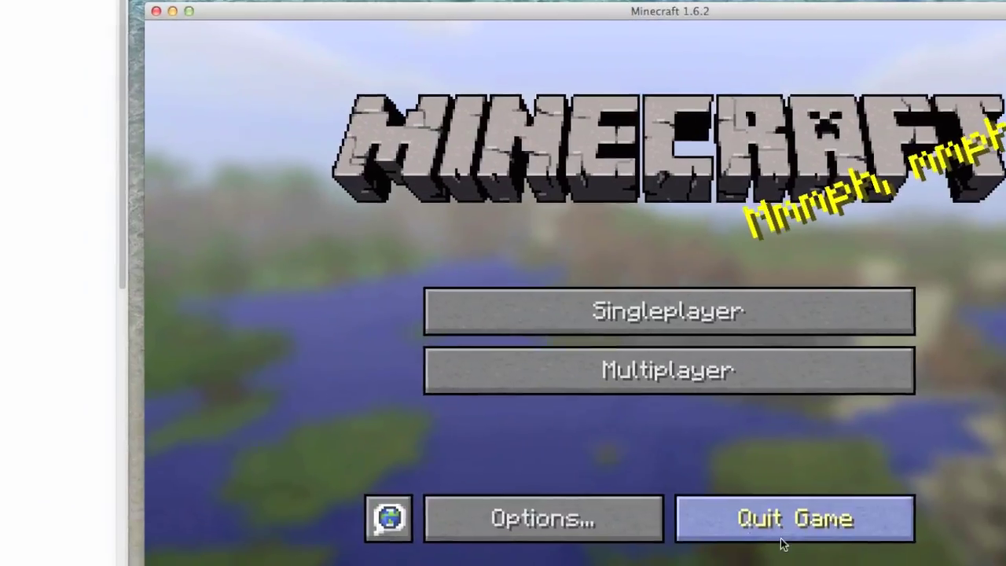
{"action": "left_click", "coordinate": [782, 542]}
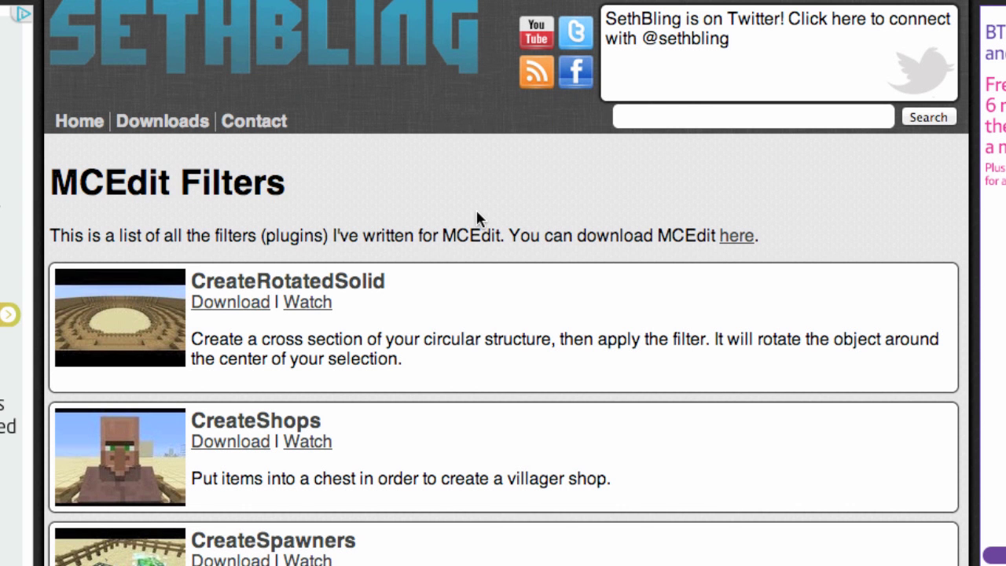
Step: Find the Maze filter in SethBling's MCEdit Filters web list and view its page down to the download link
{"action": "scroll", "coordinate": [424, 465], "scroll_direction": "down", "scroll_amount": 10}
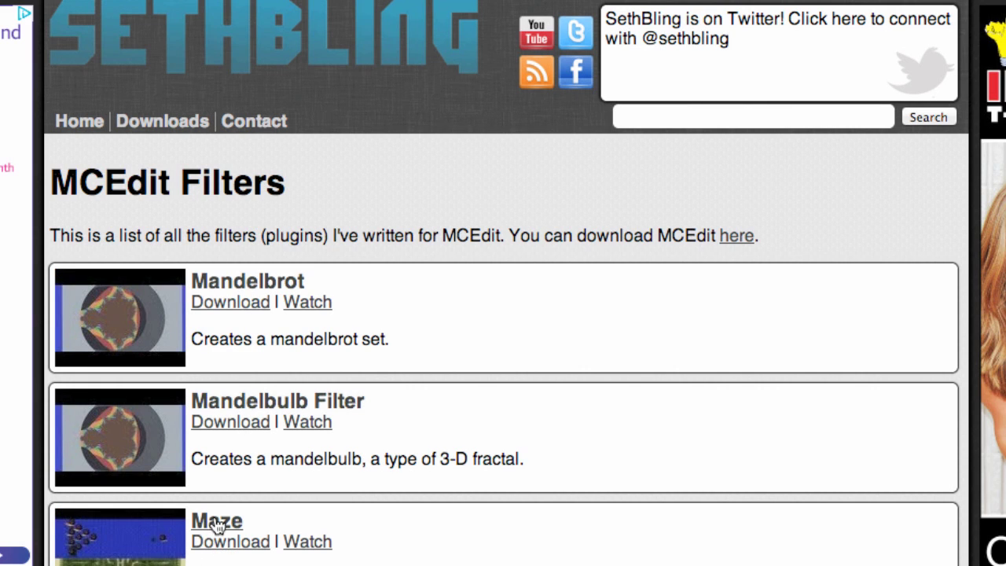
{"action": "left_click", "coordinate": [209, 523]}
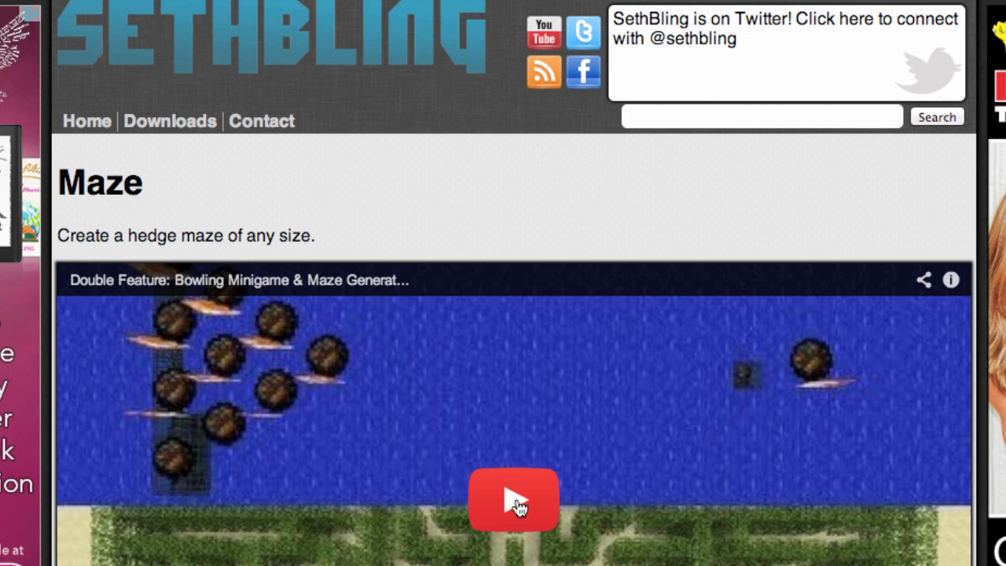
{"action": "scroll", "coordinate": [466, 504], "scroll_direction": "down", "scroll_amount": 8}
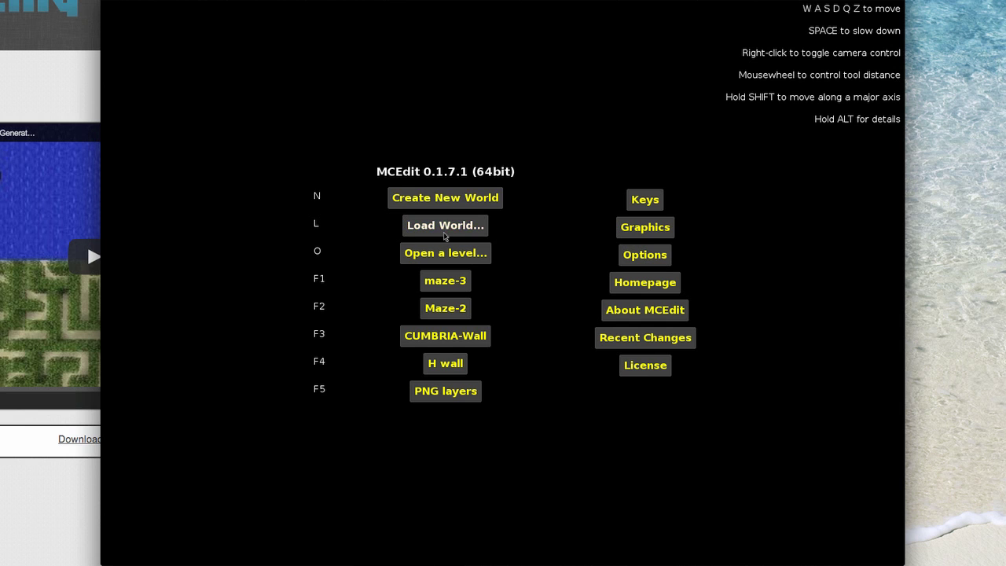
Step: Load the saved maze world in MCEdit and bring the camera out above the hedge corridors
{"action": "left_click", "coordinate": [445, 226]}
{"action": "double_click", "coordinate": [432, 210]}
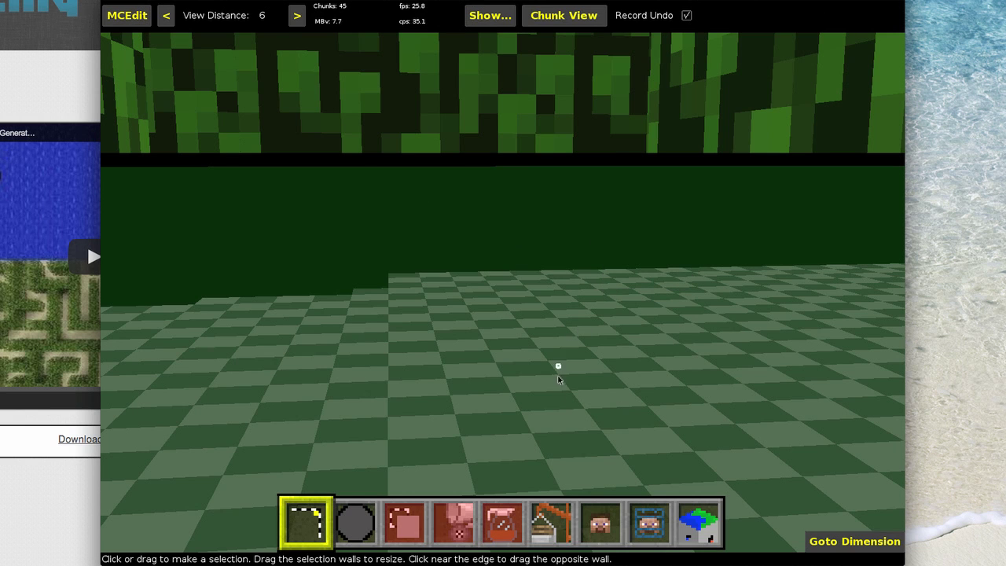
{"action": "right_click", "coordinate": [574, 208]}
{"action": "key", "text": "s"}
{"action": "right_click", "coordinate": [578, 209]}
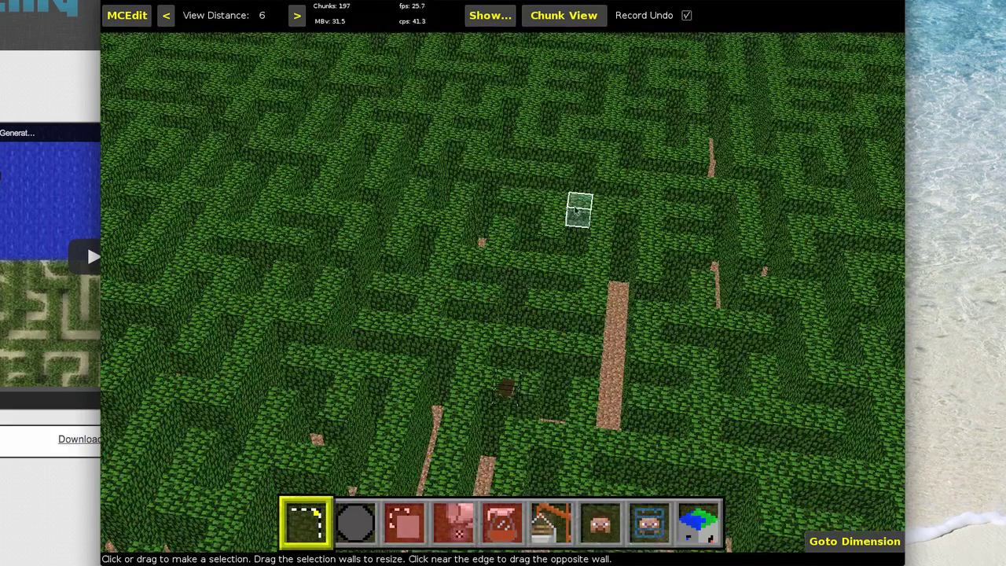
Step: Select a 7W x 10L x 5H box of blocks inside the maze and activate the Filter tool for it
{"action": "left_click", "coordinate": [437, 143]}
{"action": "left_click", "coordinate": [608, 305]}
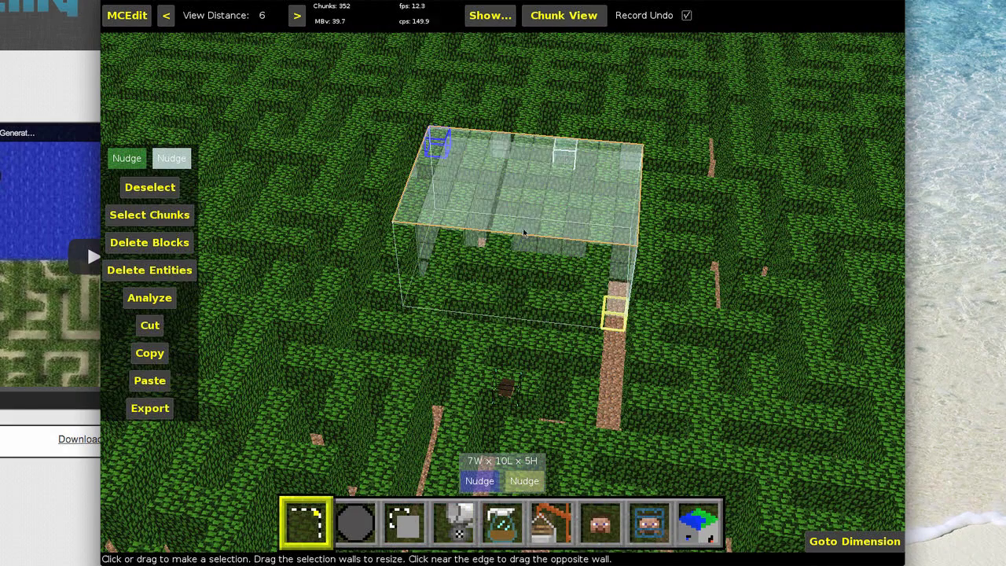
{"action": "key", "text": "5"}
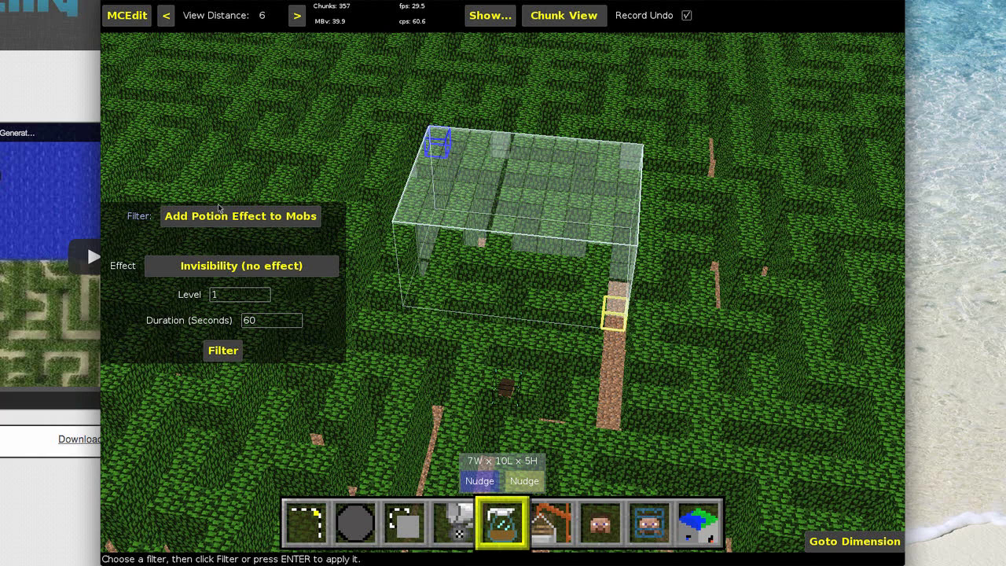
Step: Open MCEdit's filters folder, enlarge its window to look through the installed filter files such as maze.py, and close it
{"action": "left_click", "coordinate": [137, 220]}
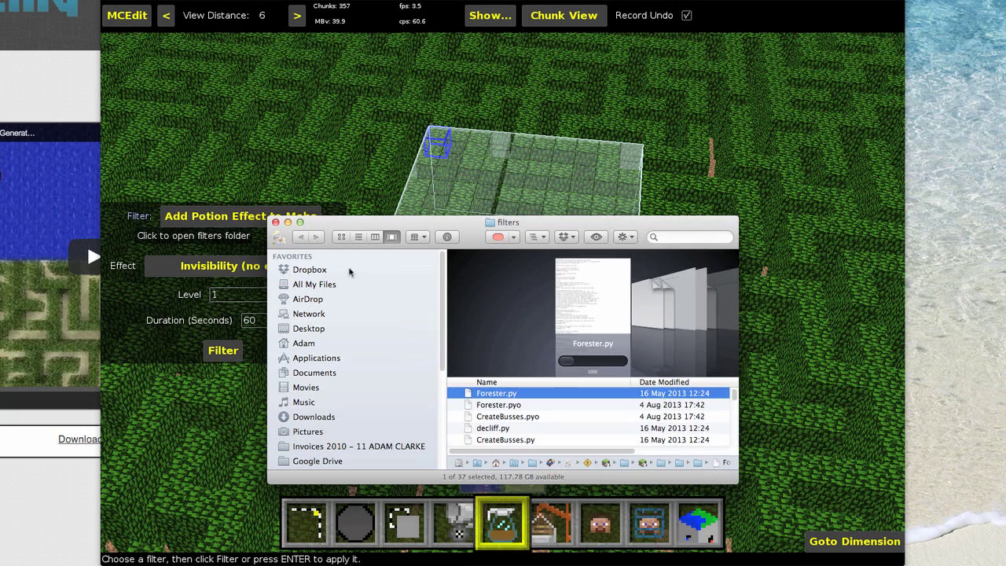
{"action": "left_click_drag", "start_coordinate": [340, 227], "coordinate": [415, 216]}
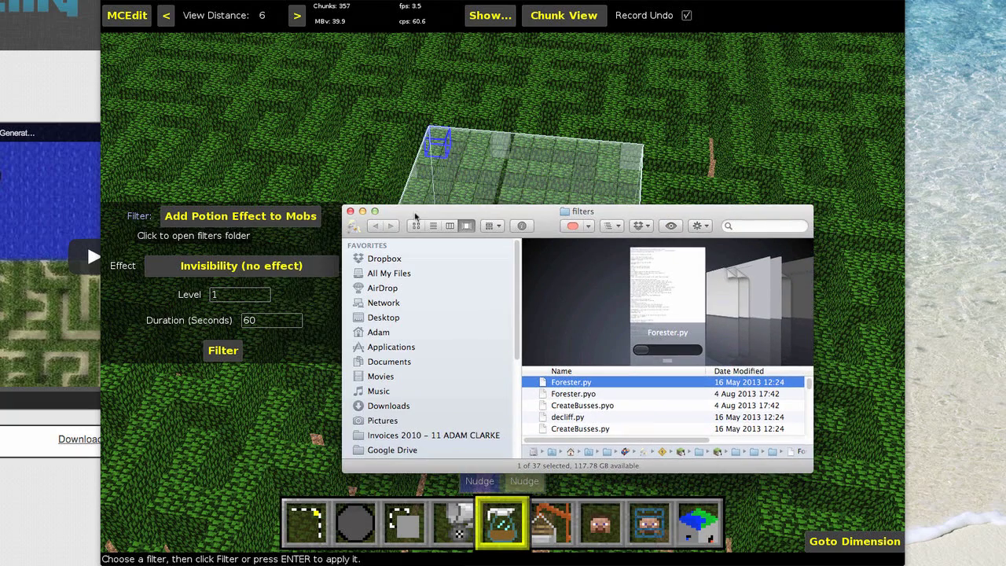
{"action": "left_click_drag", "start_coordinate": [812, 468], "coordinate": [972, 565]}
{"action": "scroll", "coordinate": [629, 477], "scroll_direction": "down", "scroll_amount": 5}
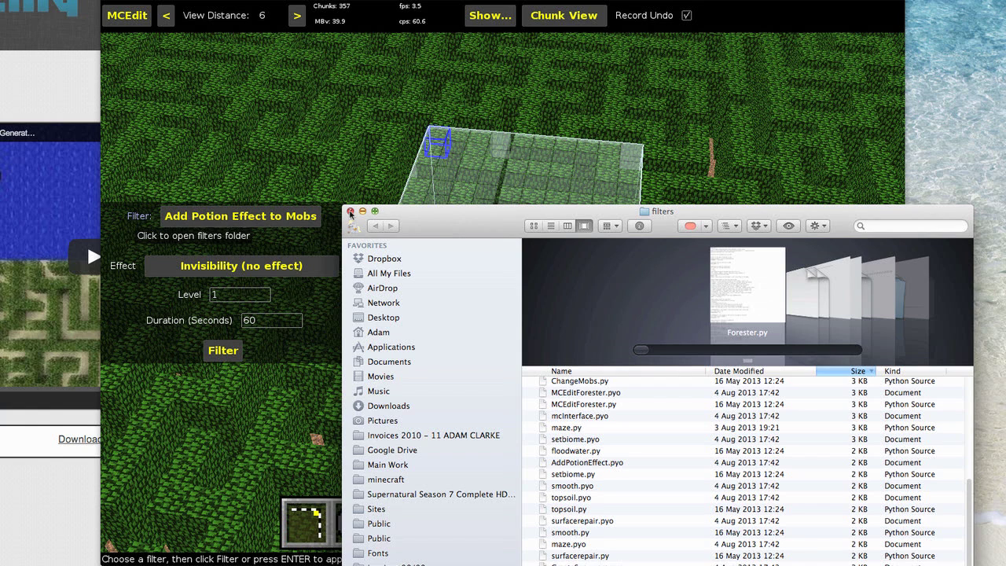
{"action": "left_click", "coordinate": [350, 212]}
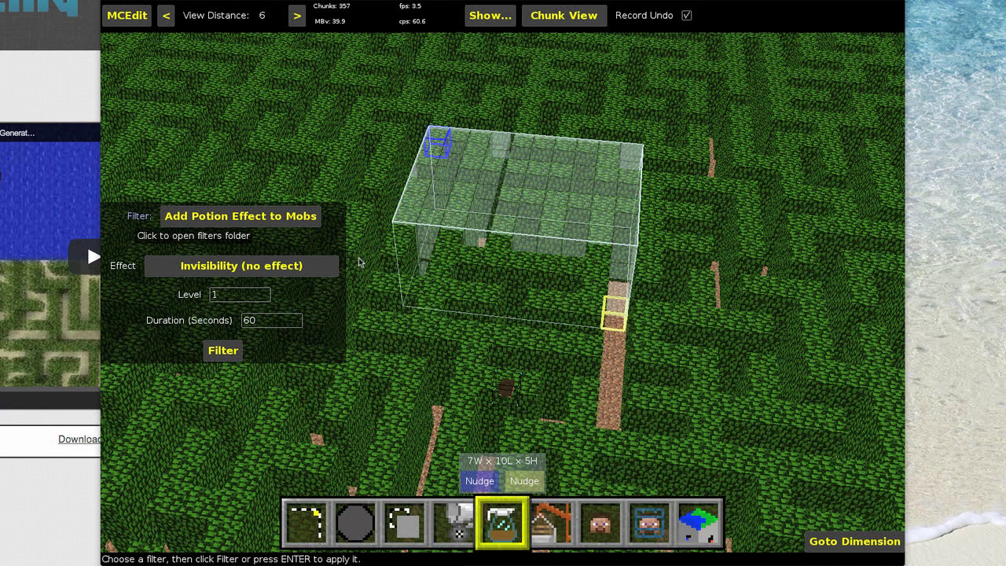